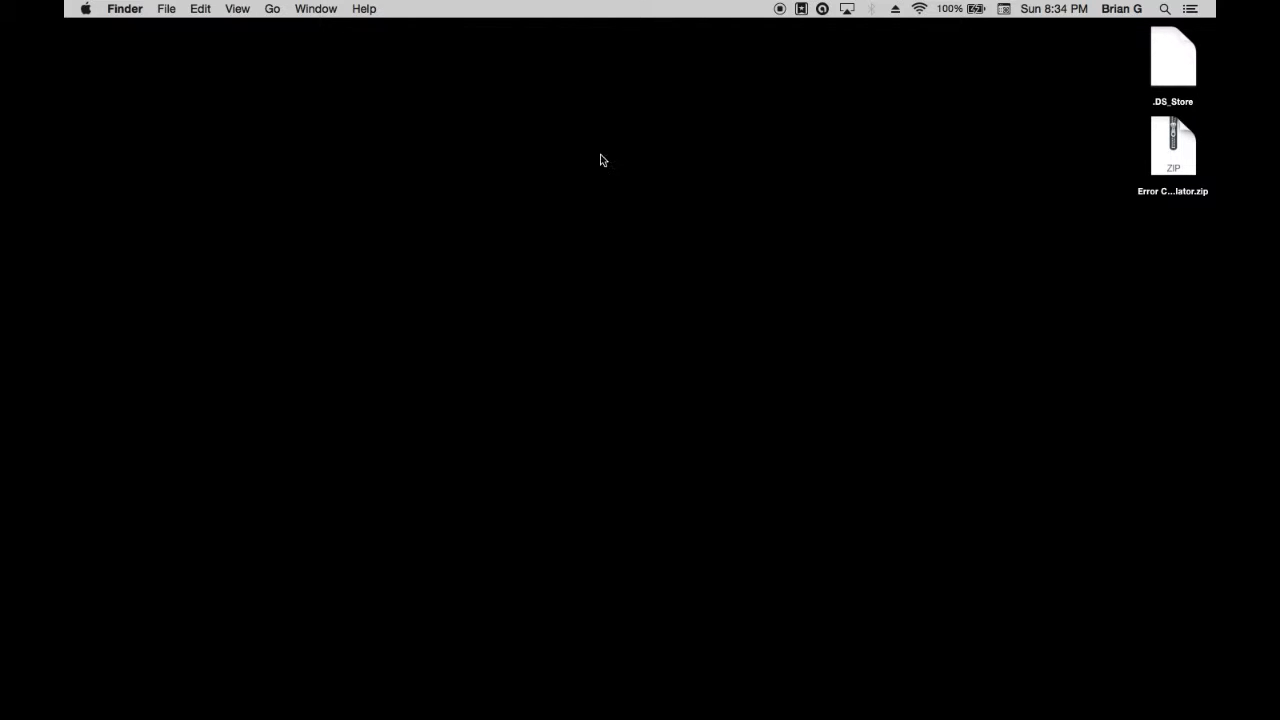
Extract Error Calculator.zip from the desktop, open the Error Calculator folder, and read its READ ME file
double_click(1160, 155)
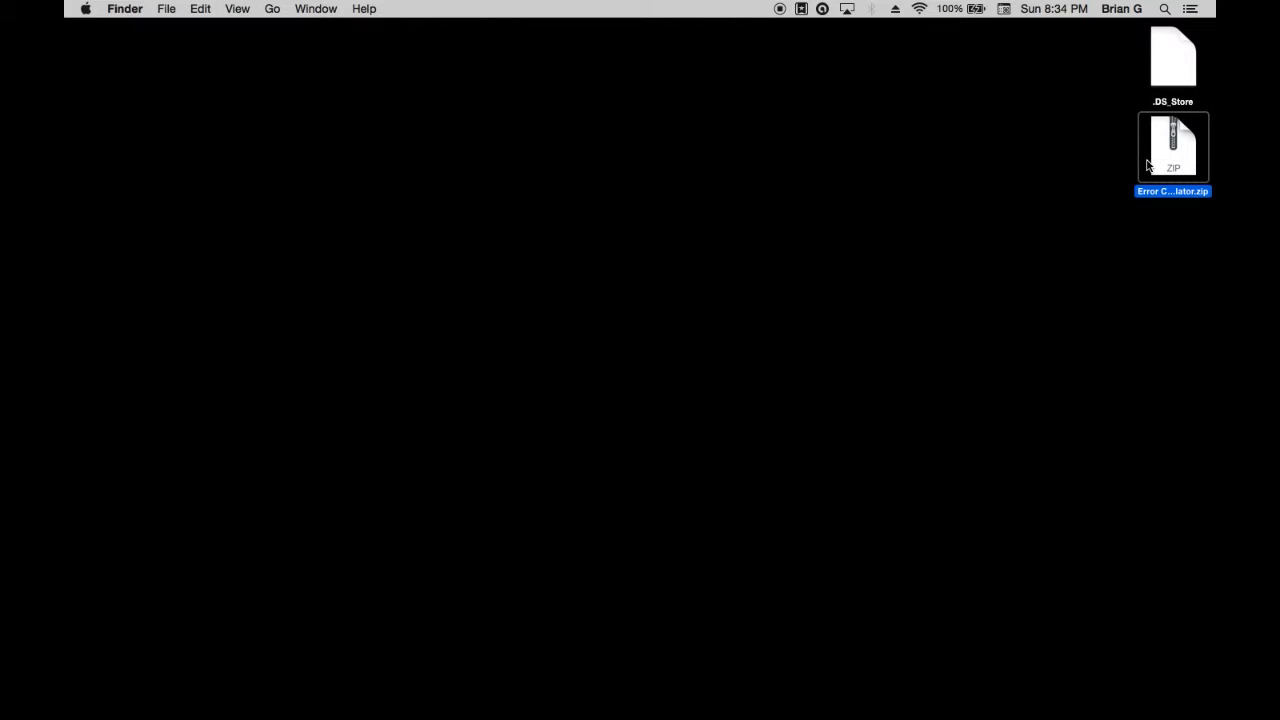
double_click(1148, 165)
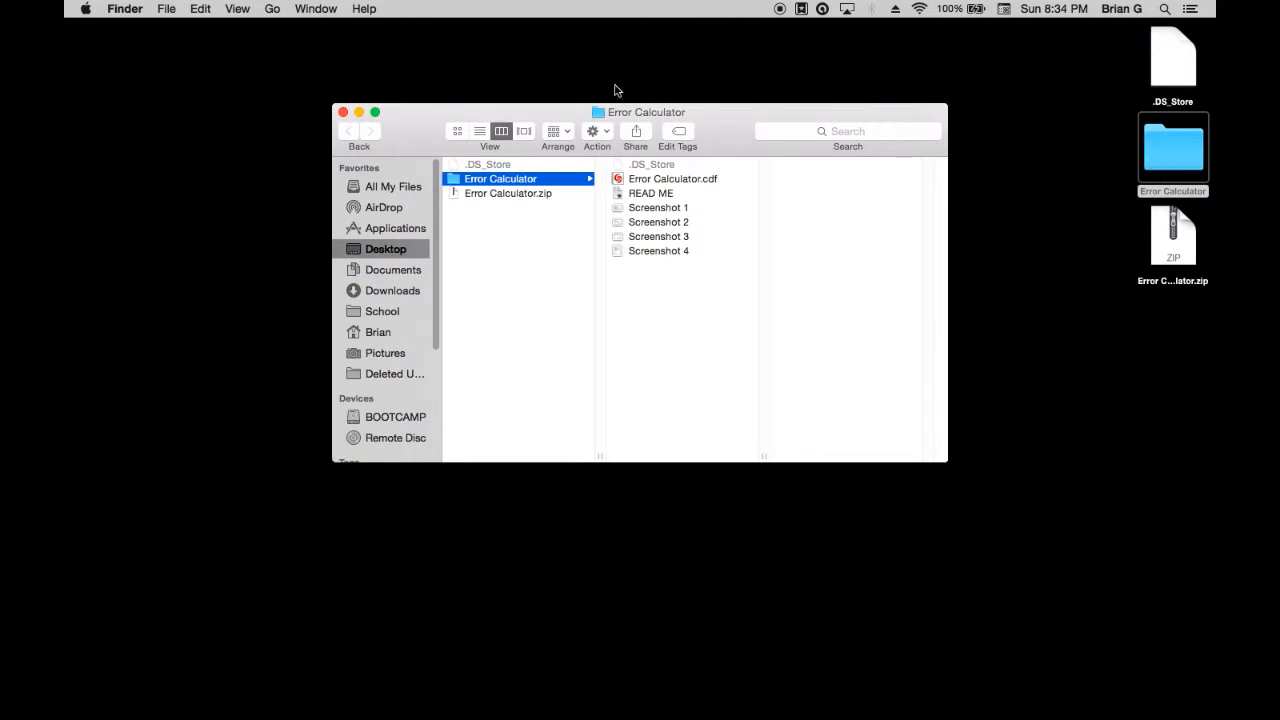
click(631, 199)
double_click(631, 199)
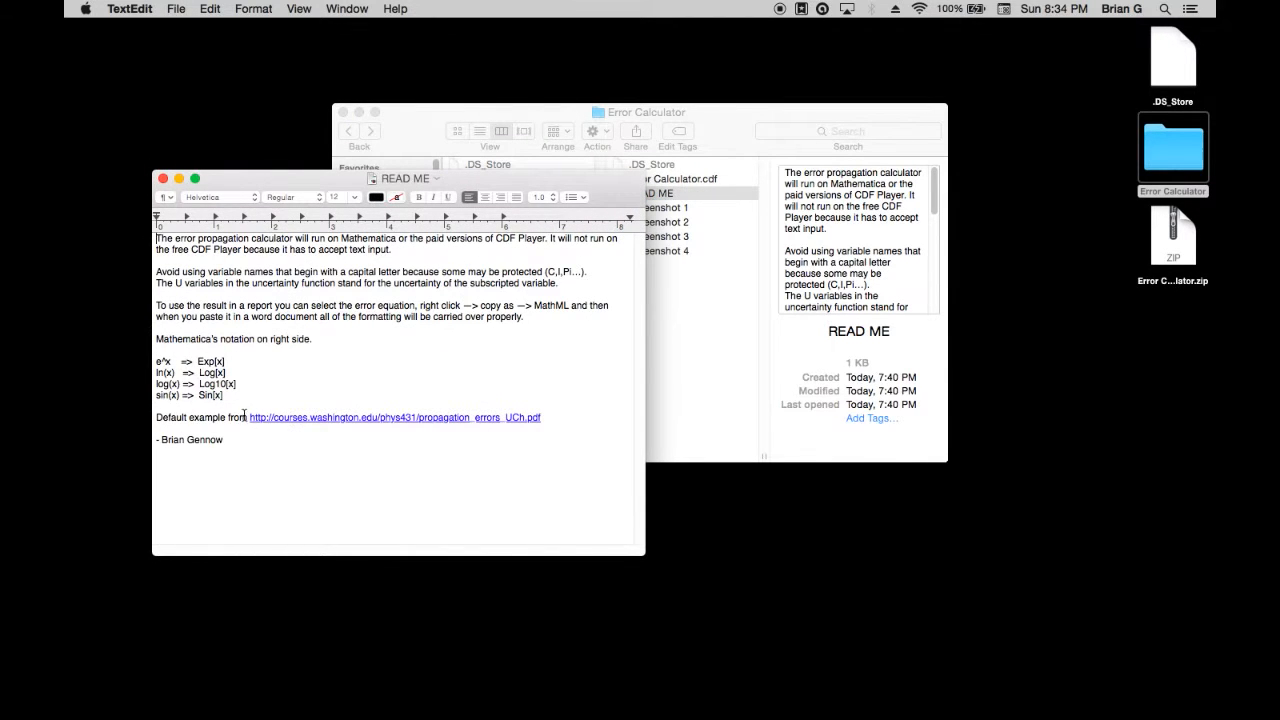
click(163, 178)
Look through the images Screenshot 1 to Screenshot 4 in the Error Calculator folder and close the preview
double_click(671, 209)
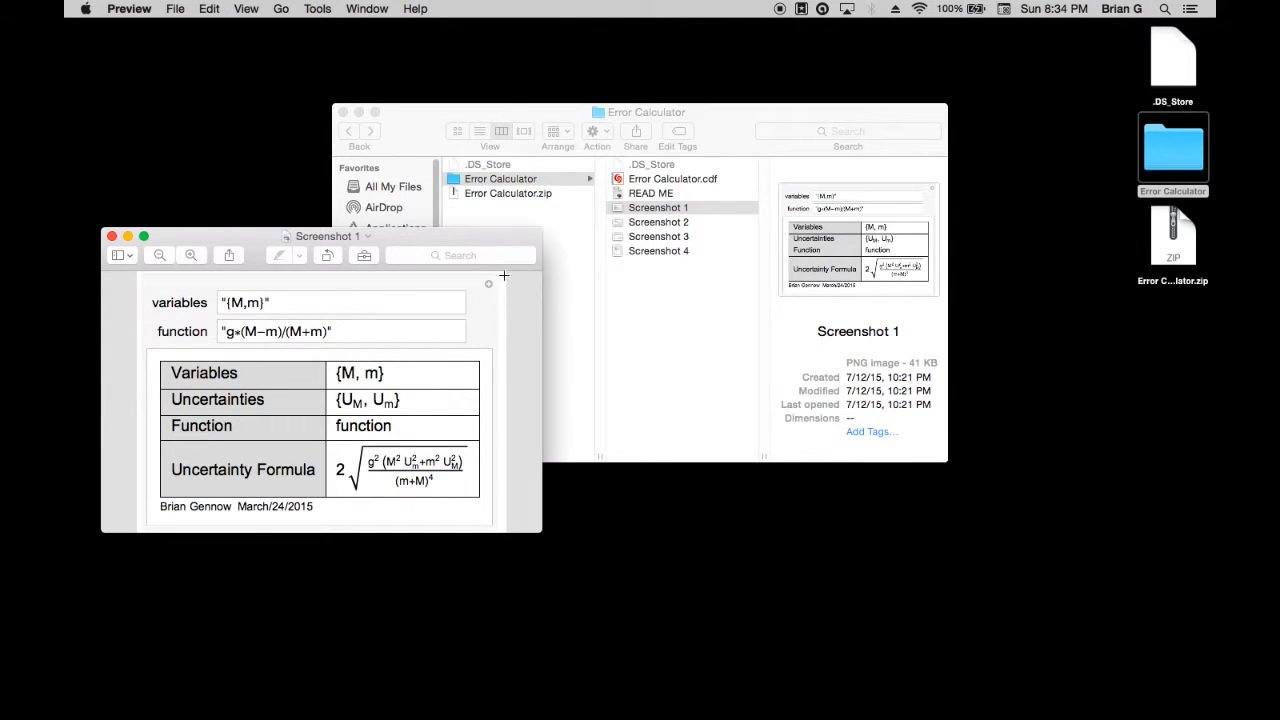
click(112, 236)
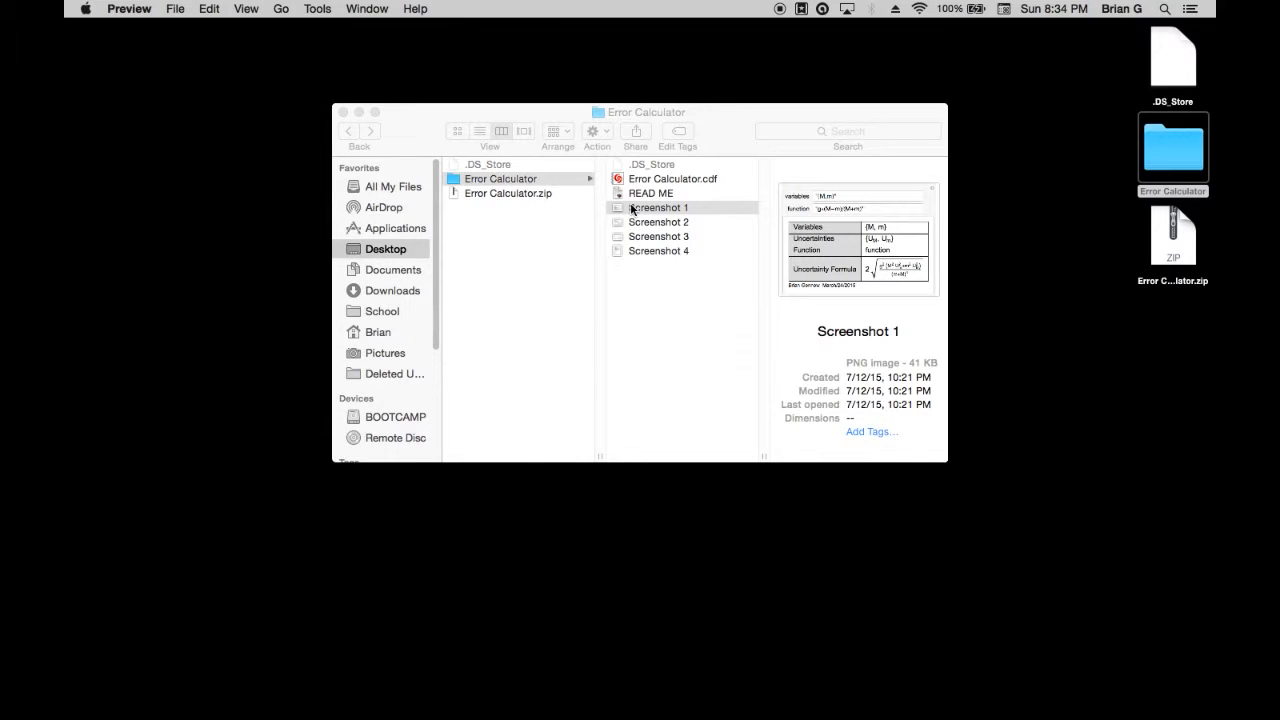
click(632, 209)
key(space)
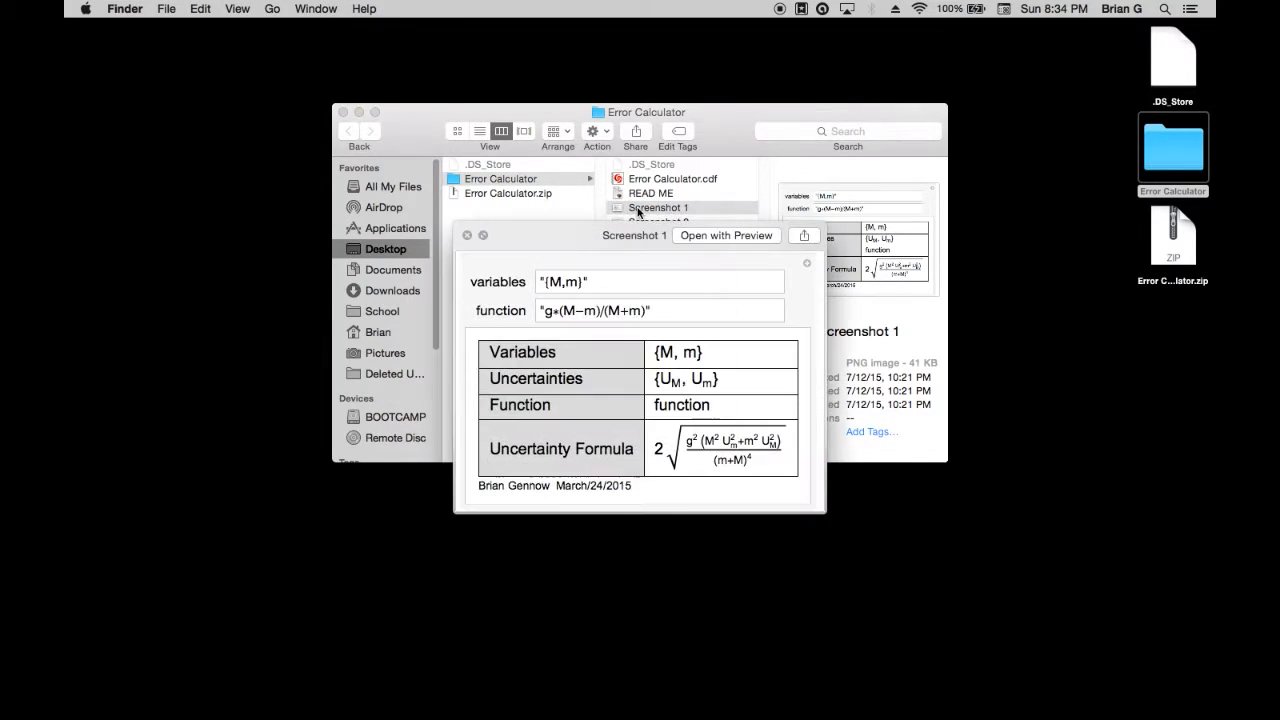
key(Down)
key(Down)
key(Down)
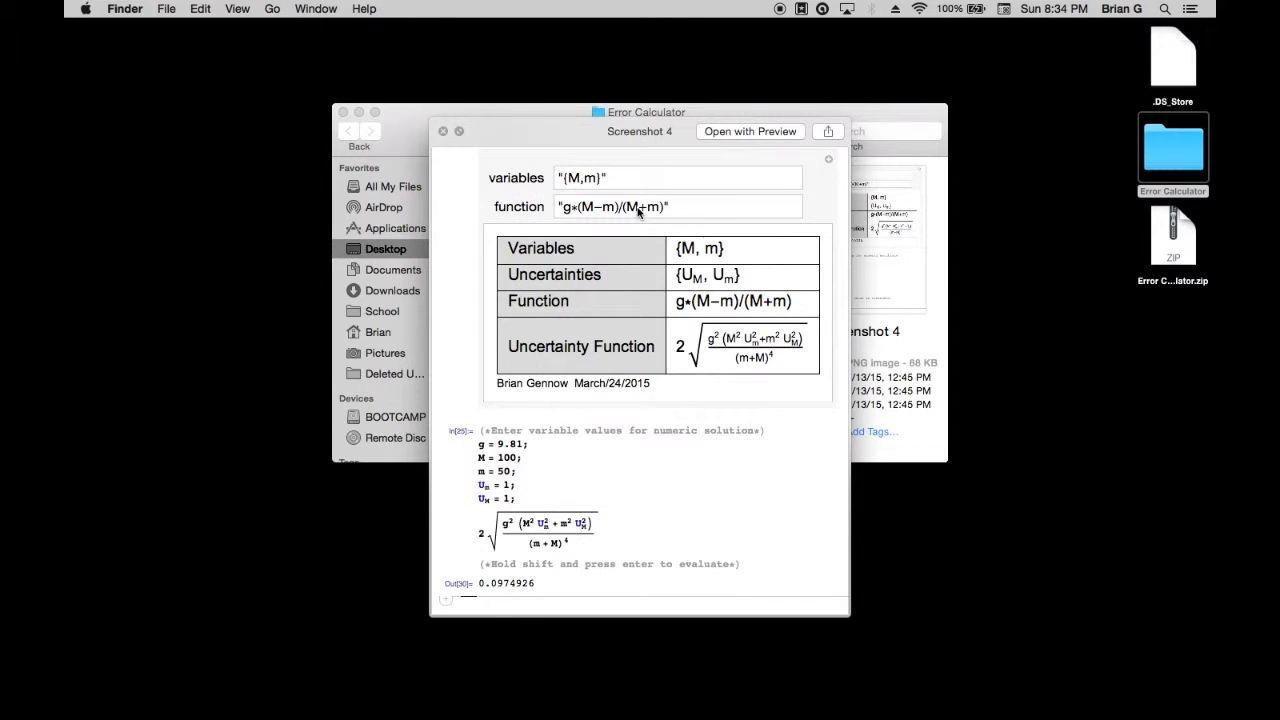
click(443, 131)
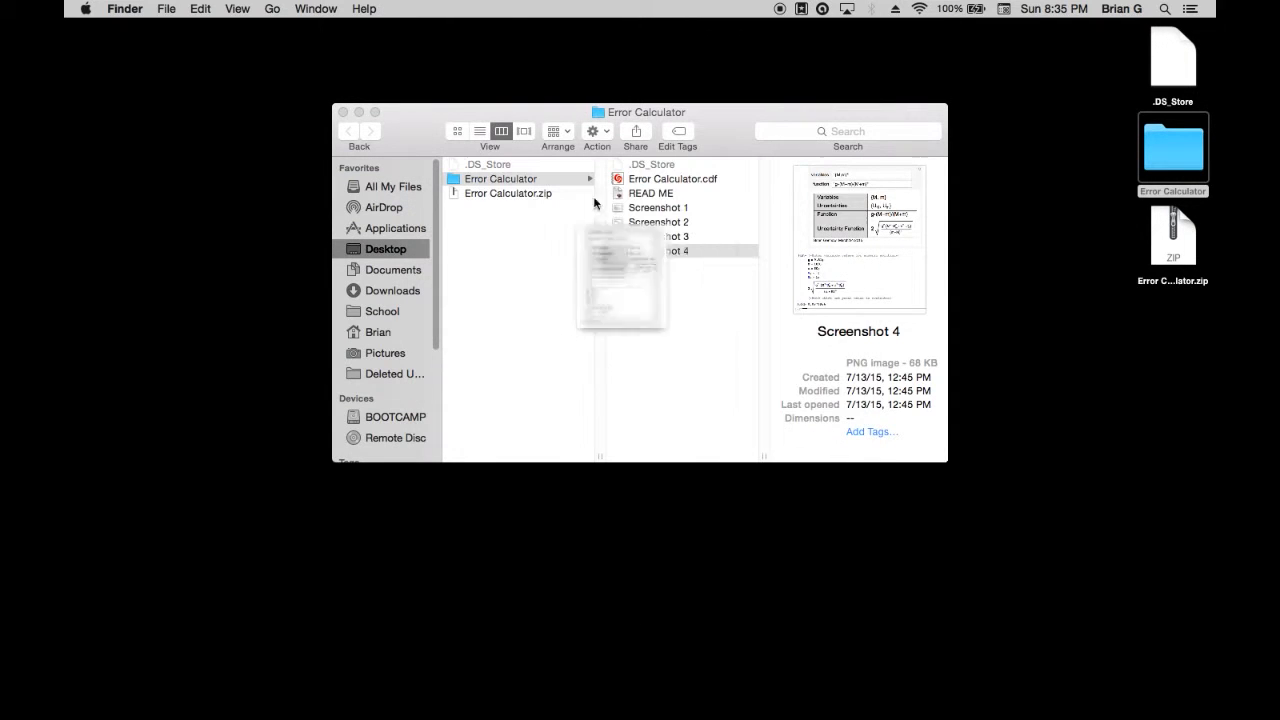
Open Error Calculator.cdf in Mathematica and enable its dynamic content
double_click(661, 180)
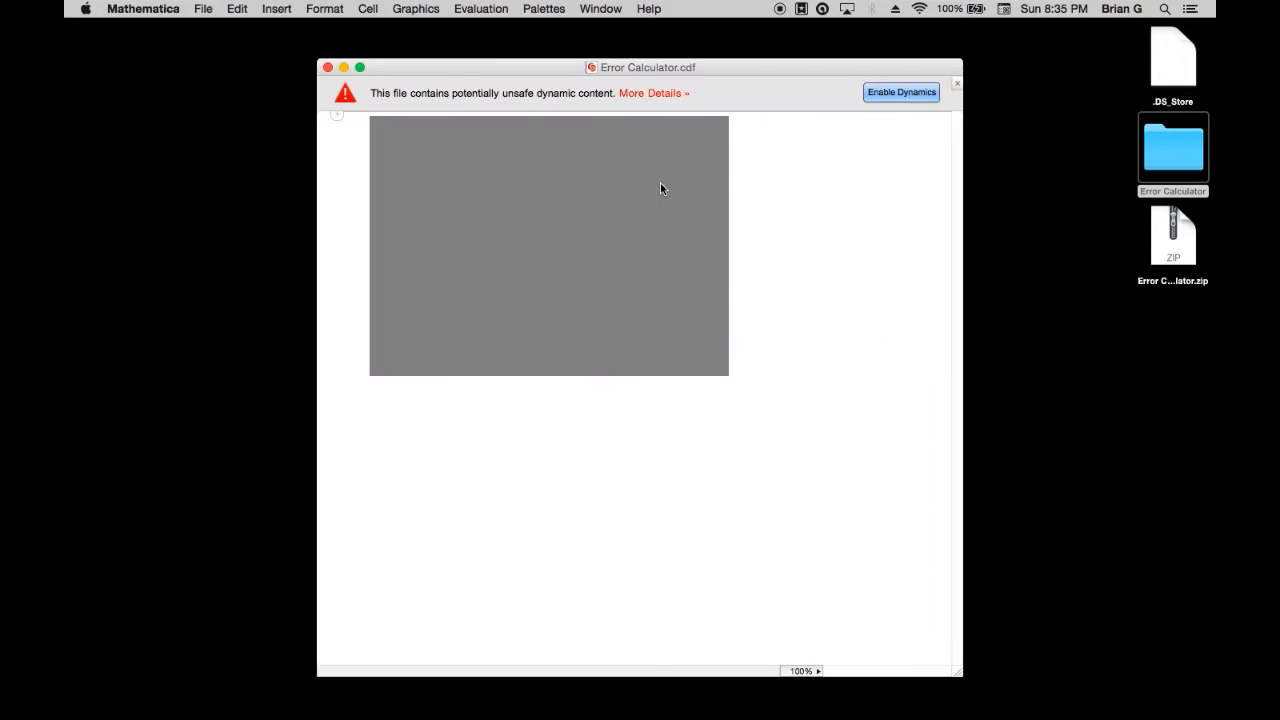
click(911, 94)
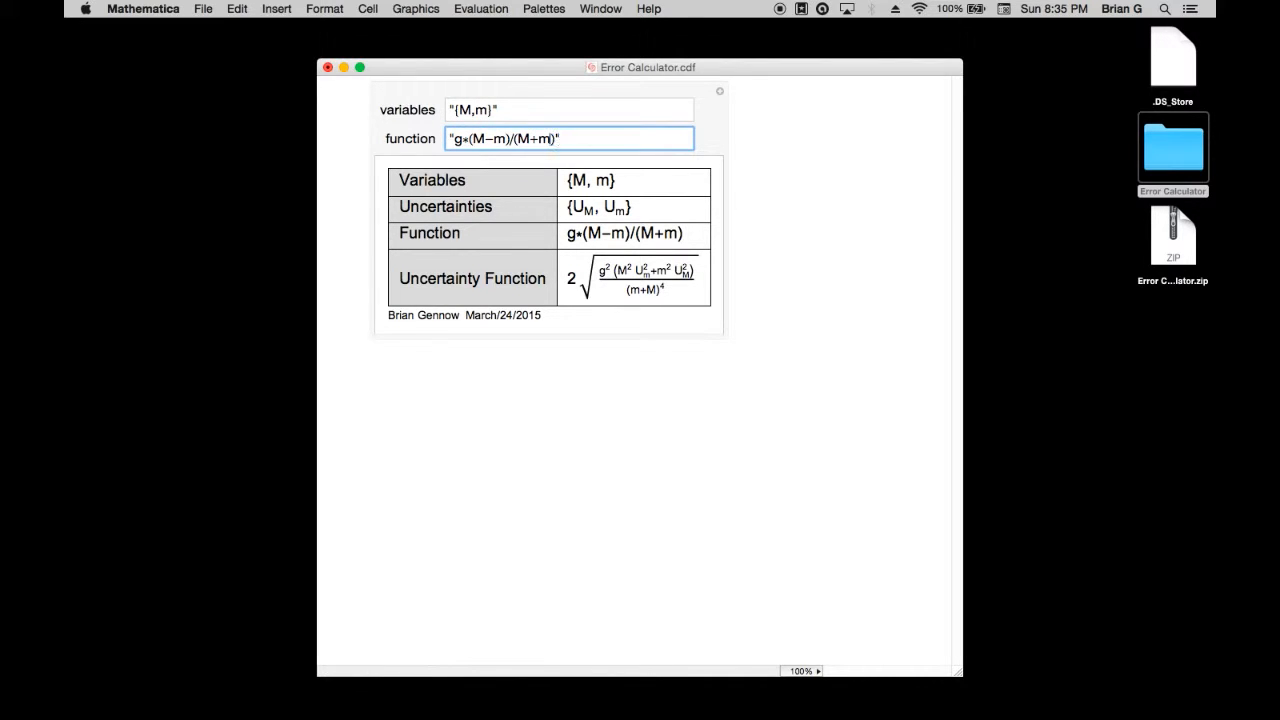
Remove "+m" from the denominator of the calculator's function, apply it, and restore the term
key(BackSpace)
key(BackSpace)
key(Return)
click(539, 138)
text(+m)
key(Return)
Switch to the browser and review the Atwood machine example in propagation_errors_UCh.pdf on pages 11 and 12
key(ctrl+Left)
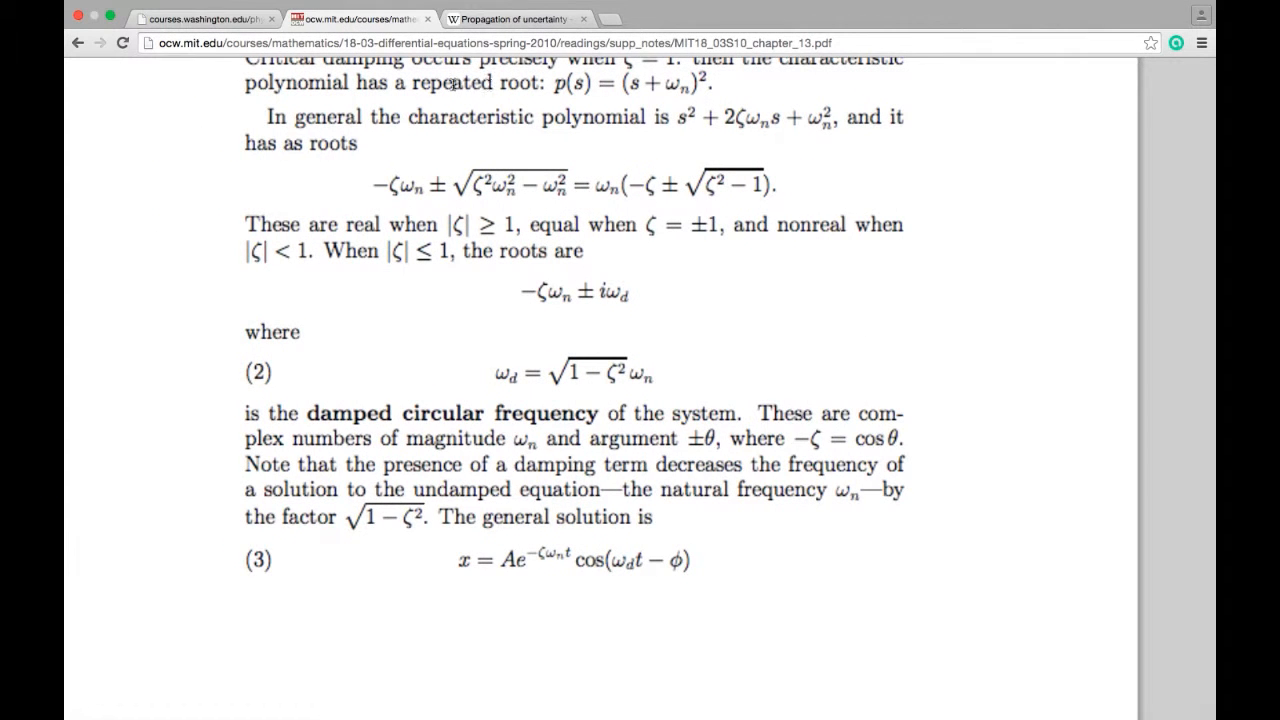
click(222, 19)
scroll(687, 271, up, 10)
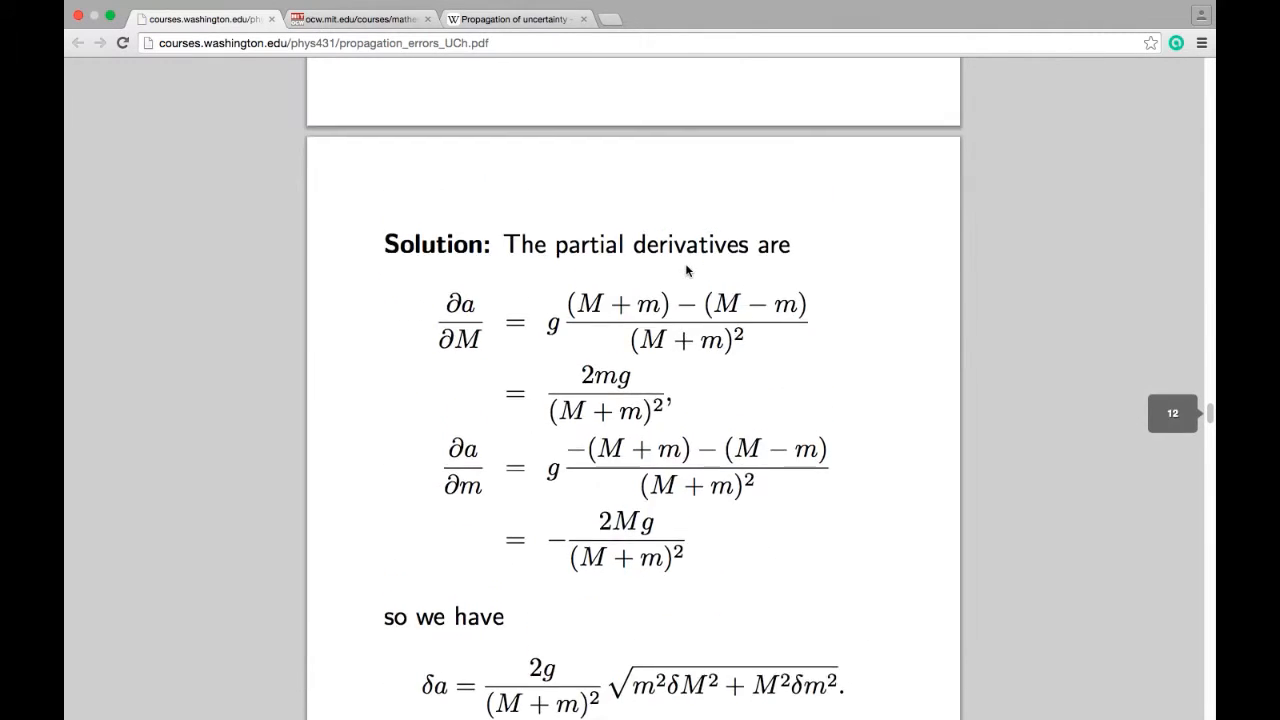
scroll(687, 271, up, 2)
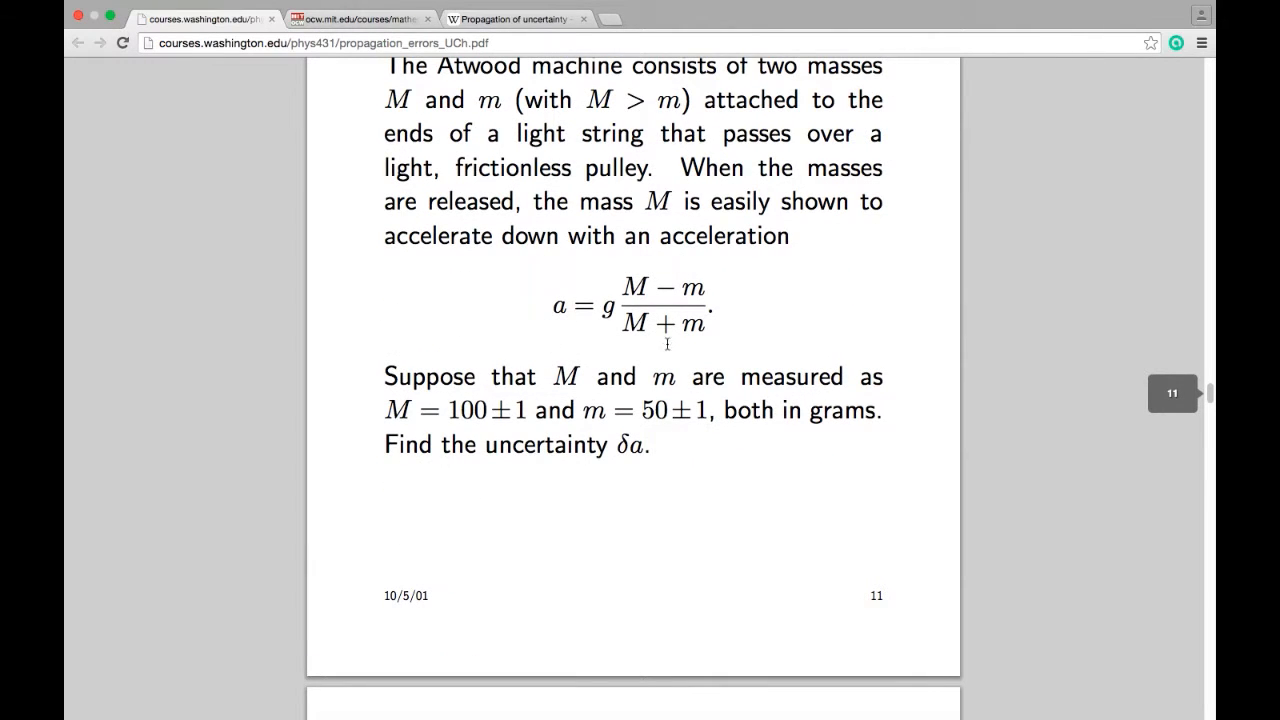
Copy the uncertainty function from the Mathematica calculator as MathML and paste it into the blank Word document
key(ctrl+Right)
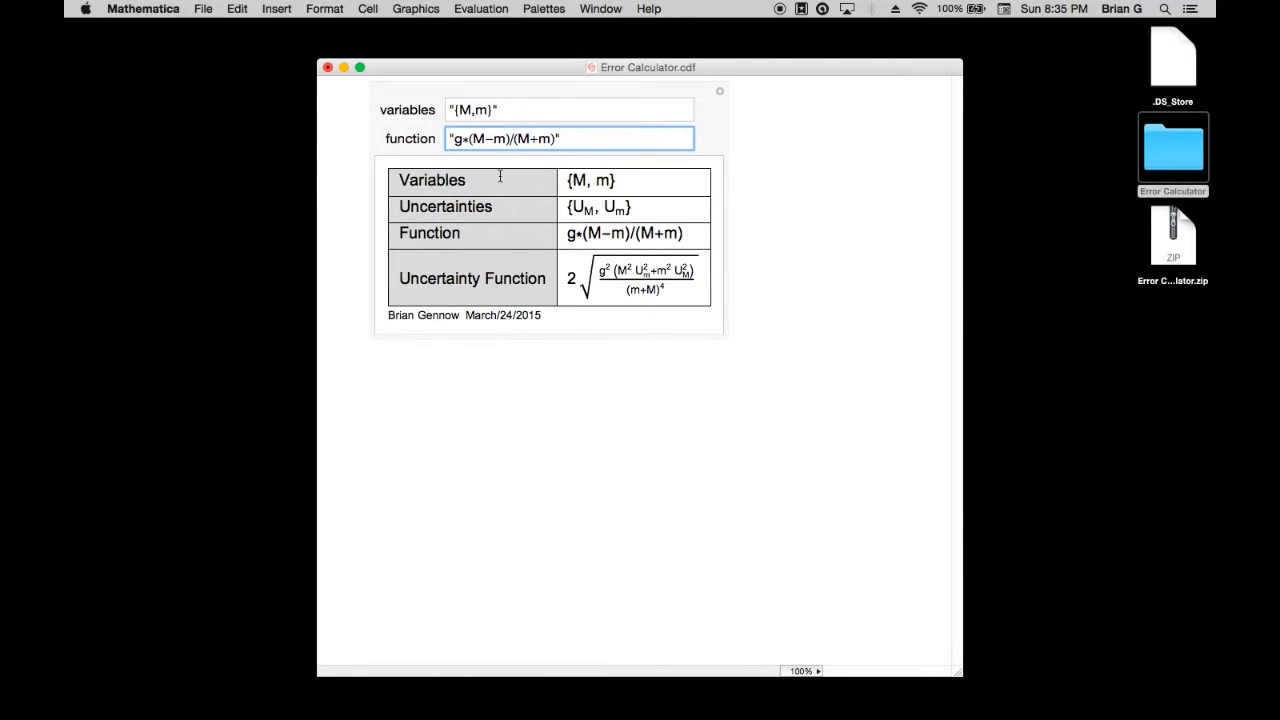
drag(700, 276, 566, 280)
right_click(589, 268)
mouse_move(623, 325)
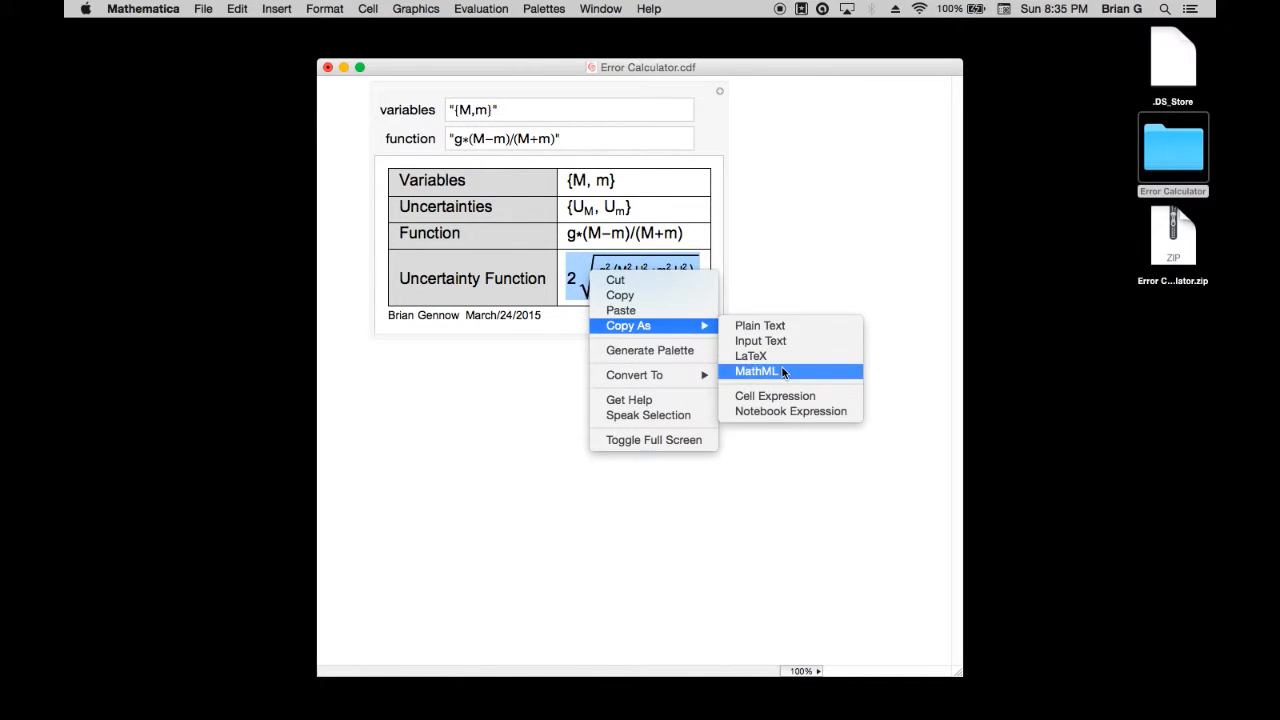
click(782, 371)
key(ctrl+Right)
right_click(633, 295)
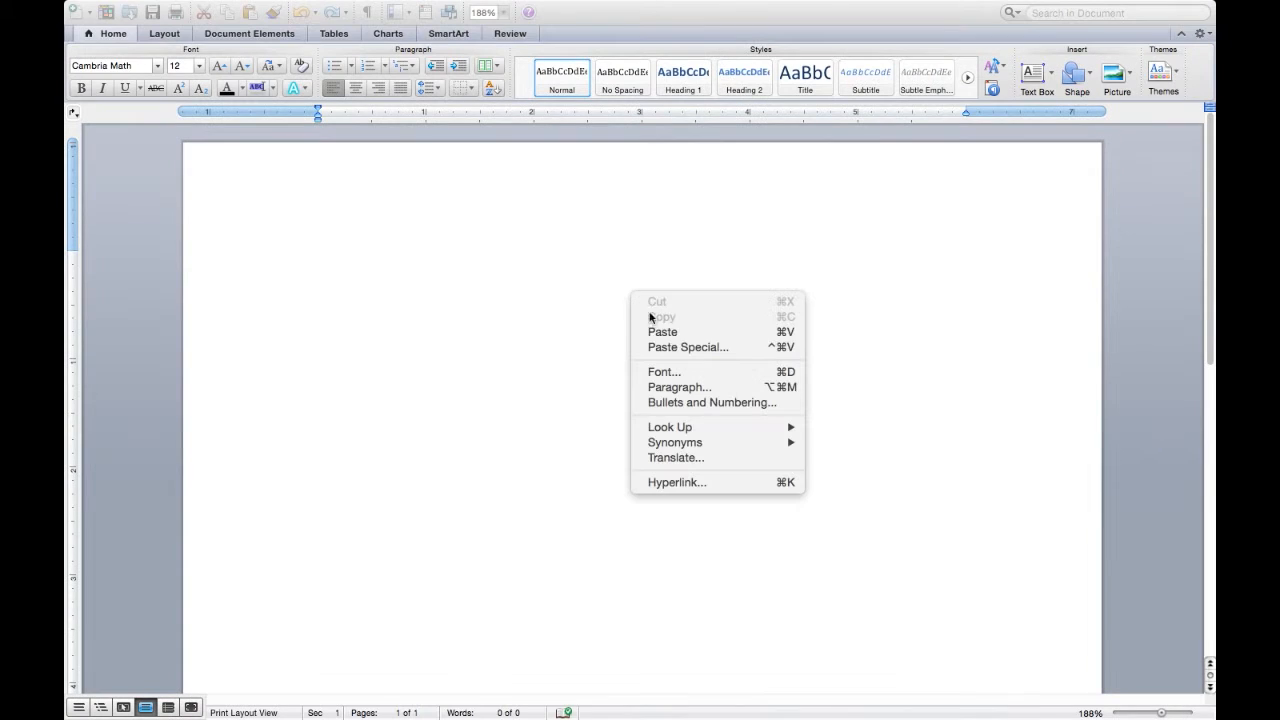
click(686, 332)
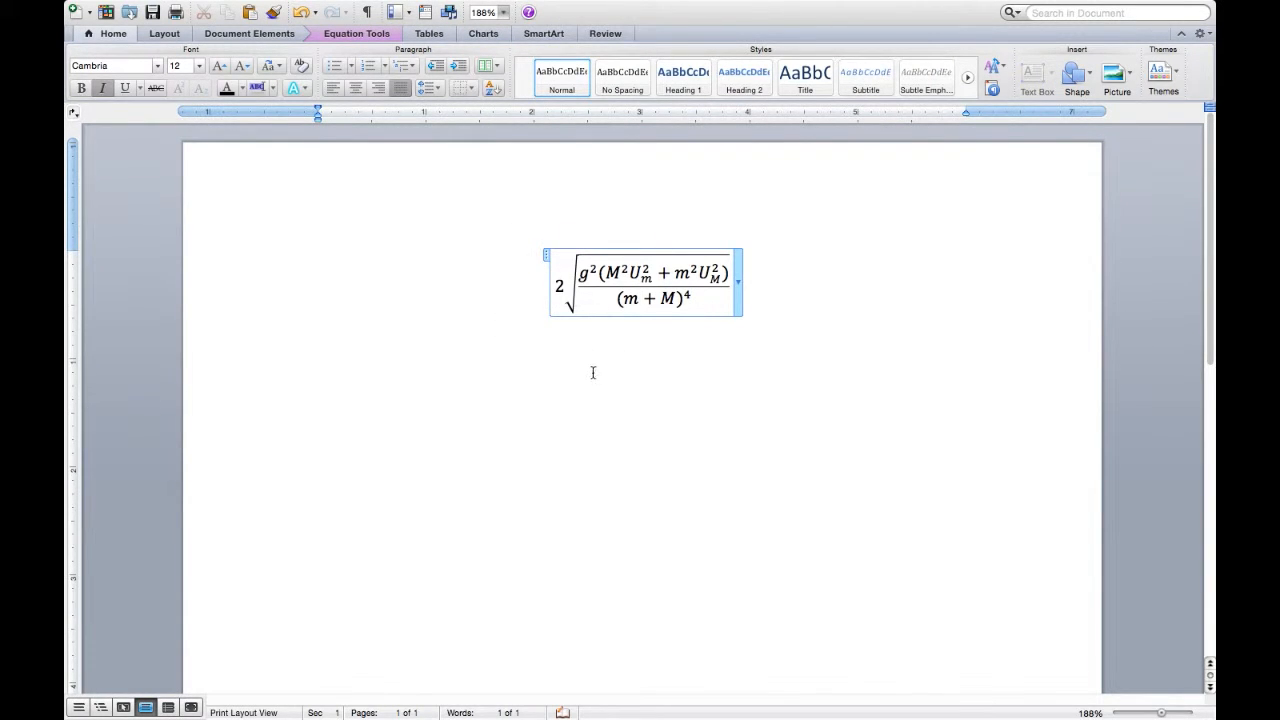
Return to Mathematica and paste a regular copy of the uncertainty function into a new cell below the calculator
key(ctrl+Left)
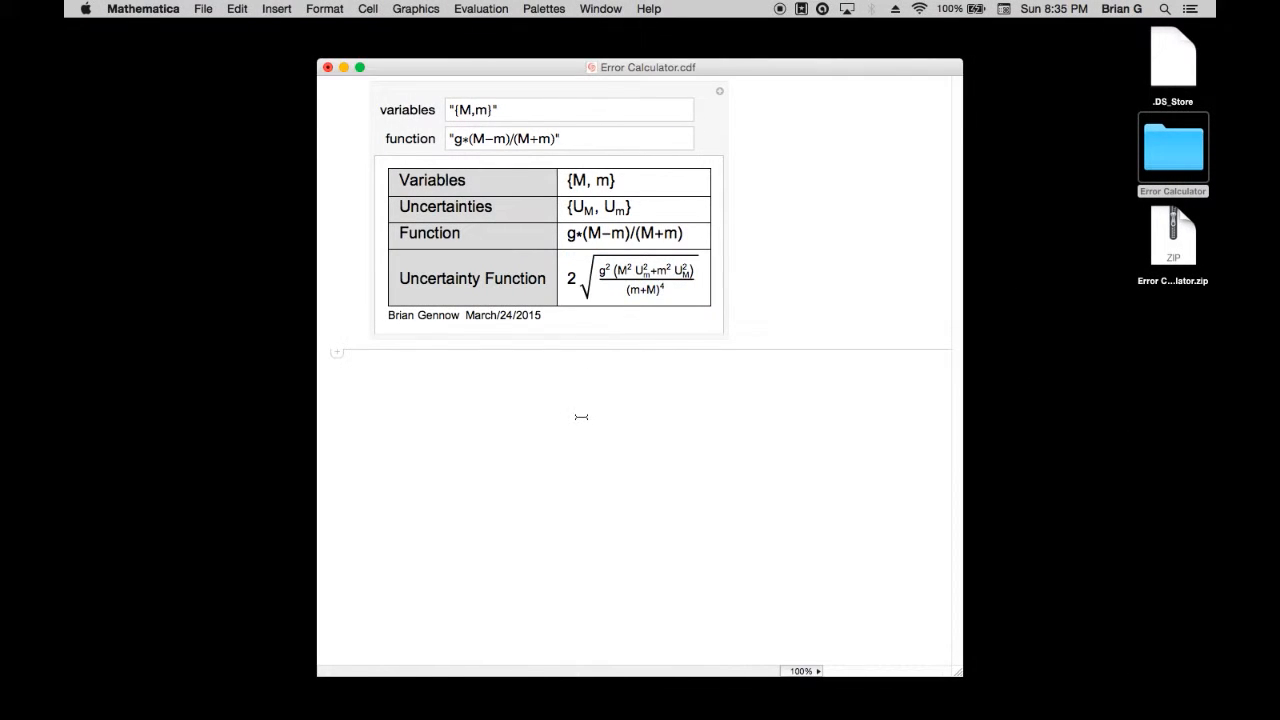
click(650, 276)
right_click(659, 271)
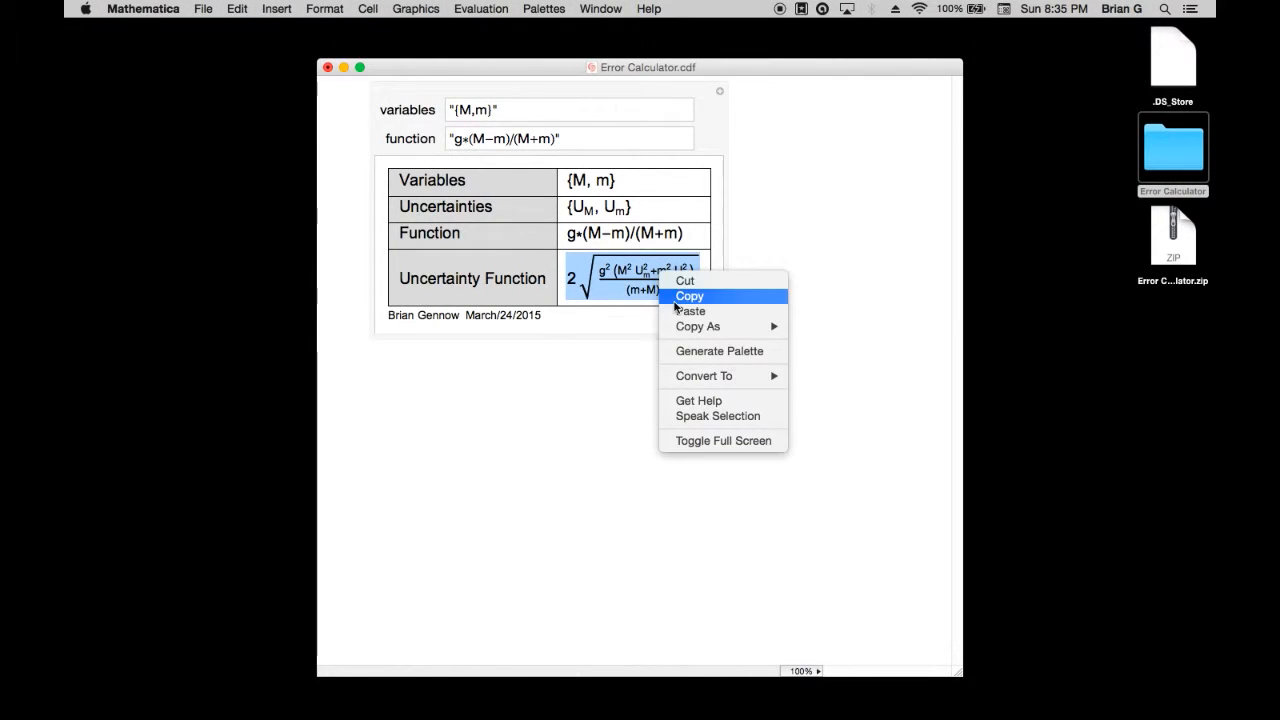
click(676, 300)
click(620, 458)
right_click(620, 458)
click(650, 463)
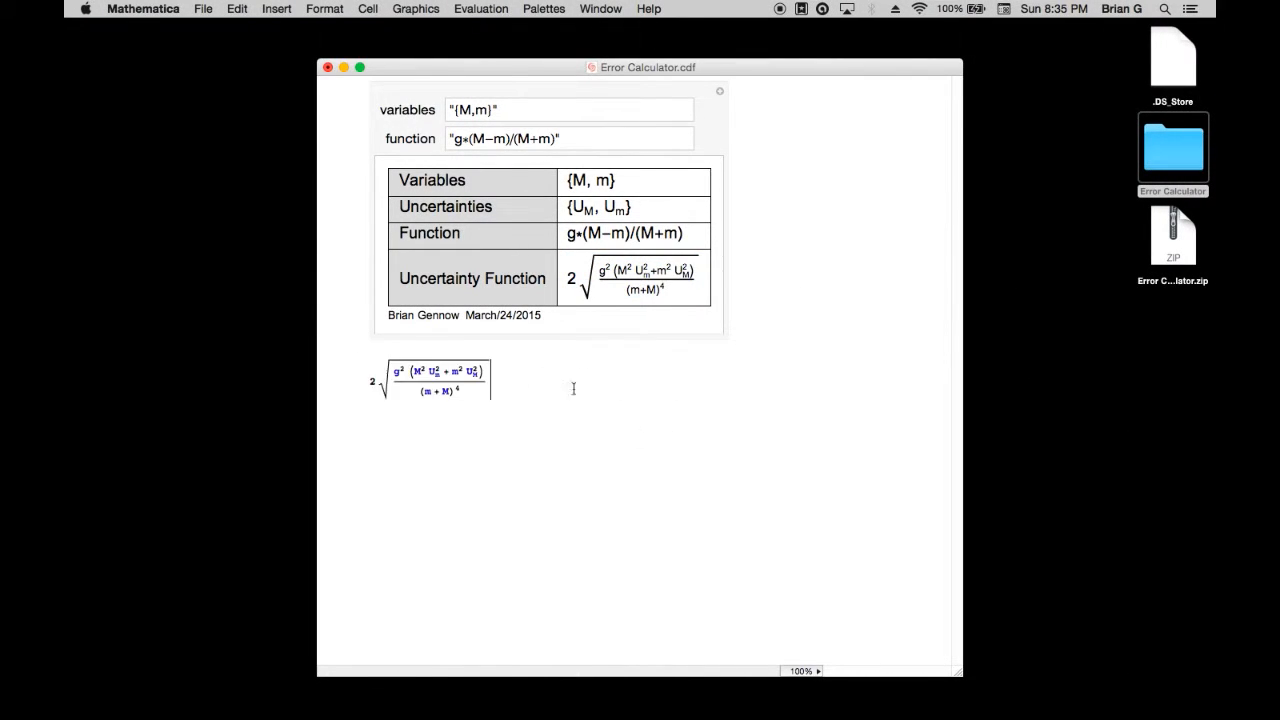
Make room above the pasted formula and define g = 9.81; and M = 100; on separate lines
click(371, 378)
key(Return)
key(Return)
text(g = 9)
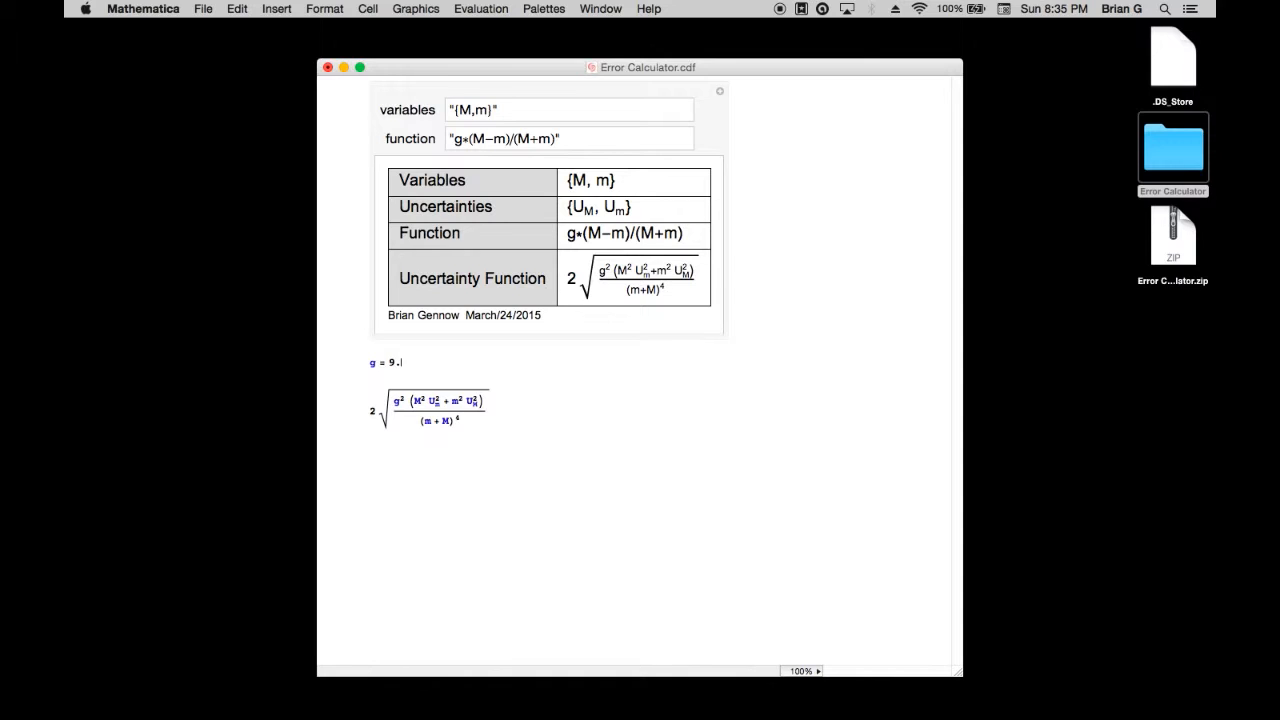
text(.81;)
key(Return)
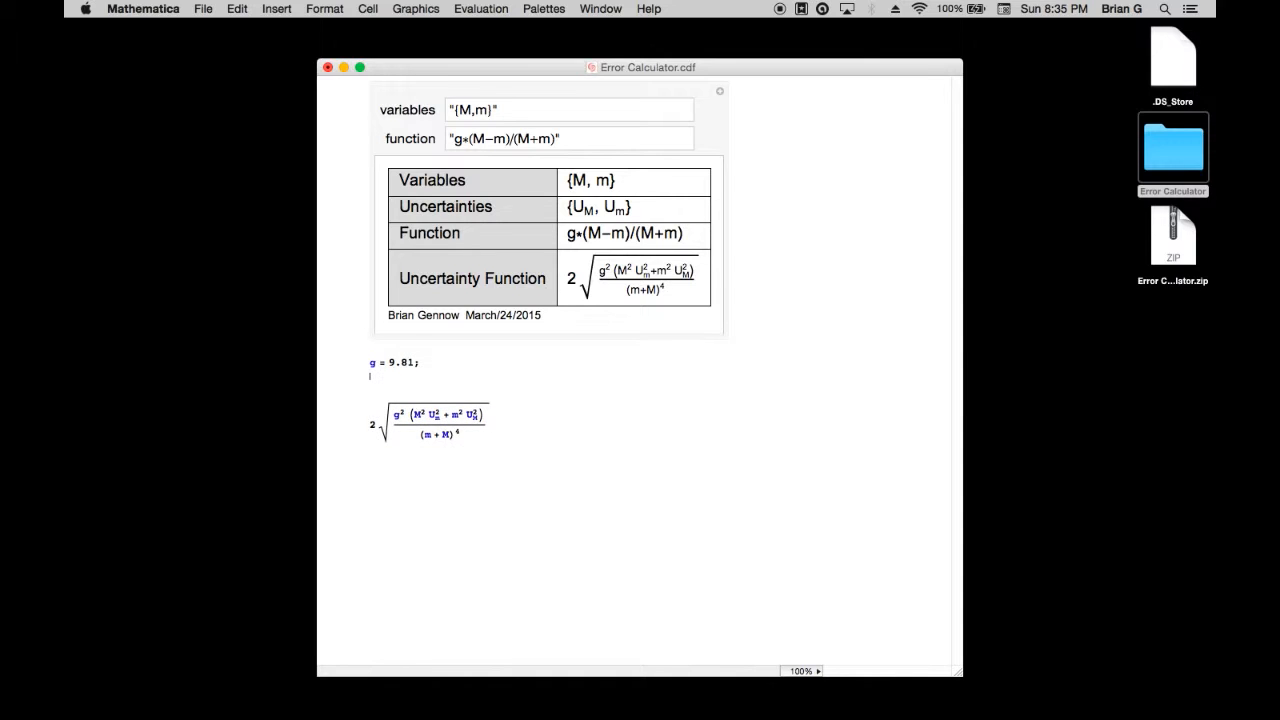
text(M = 100;)
key(Return)
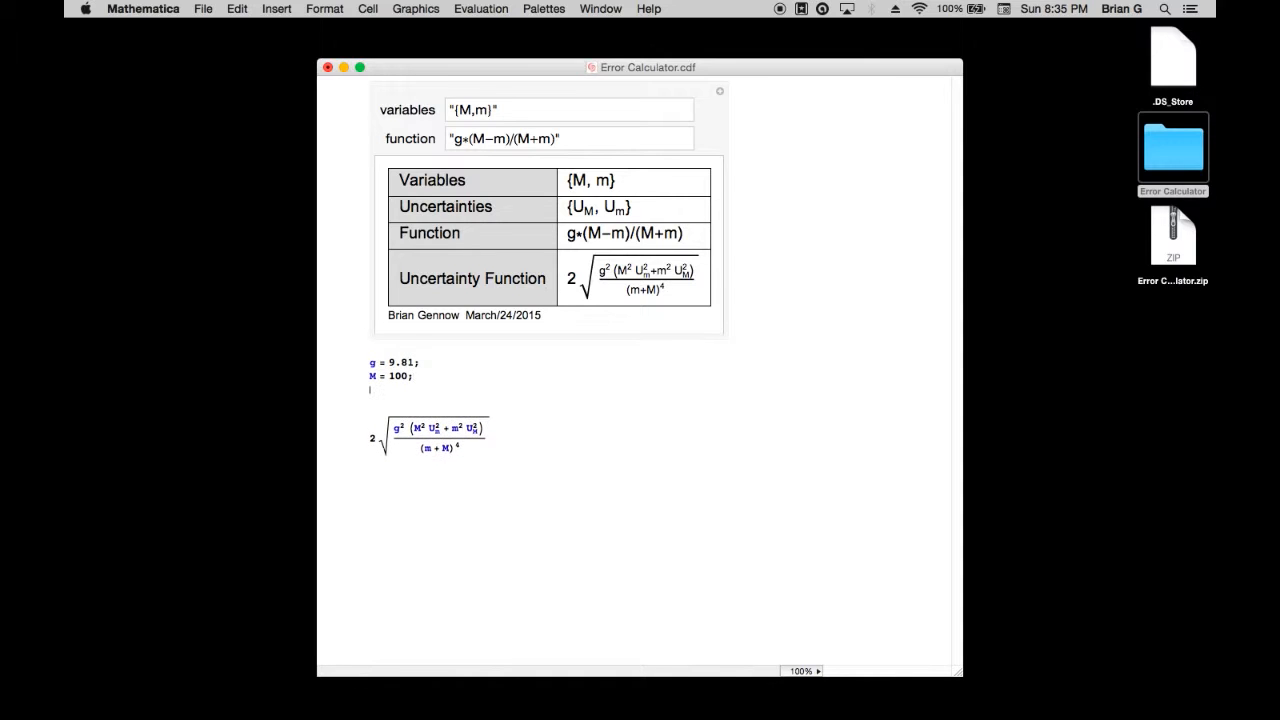
Add the definitions m = 50;, UM = 1; and Um = 1; on separate lines and evaluate the cell
text(m = 50;)
key(Return)
text(UM = 1;)
key(Return)
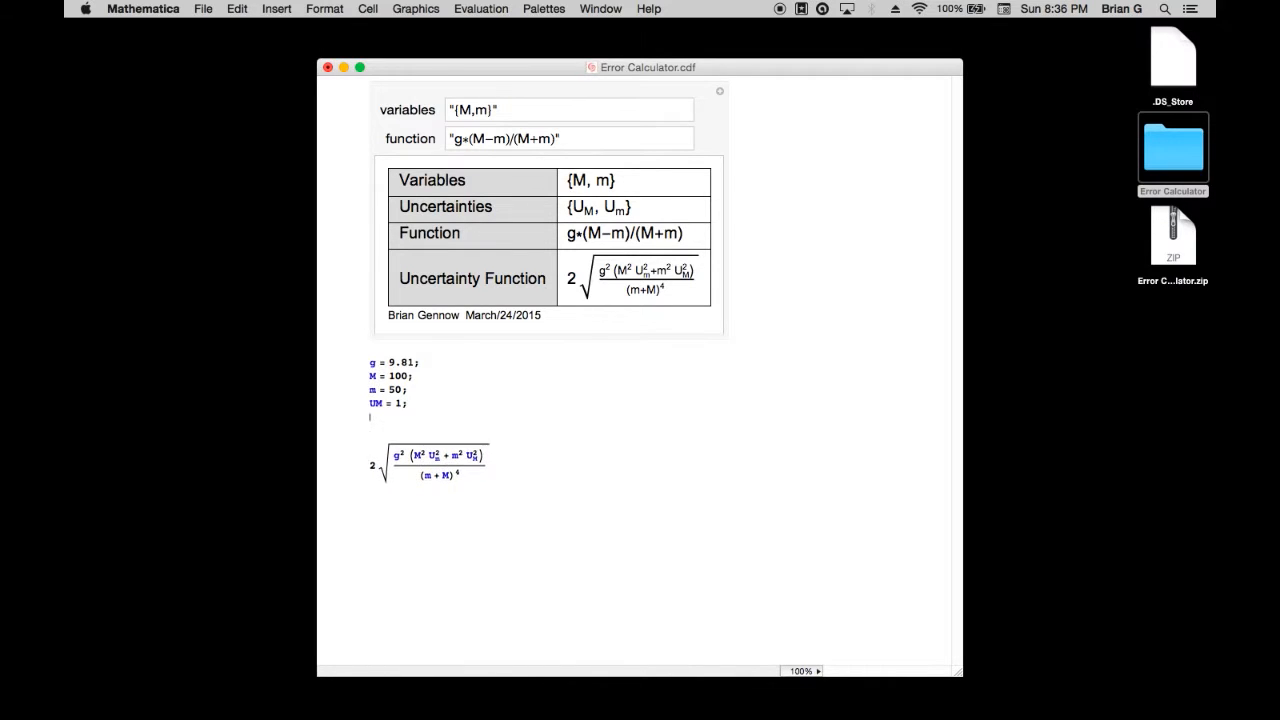
text(Um = 1;)
key(shift+Return)
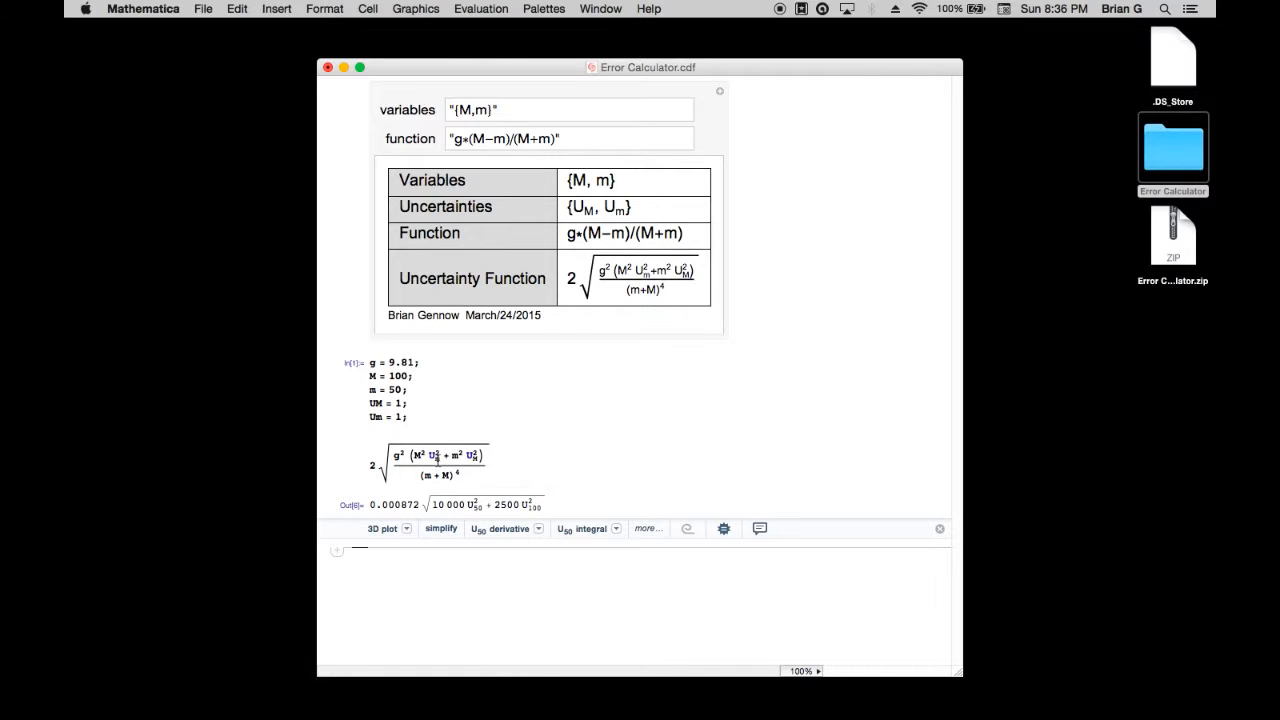
Replace the subscripted uncertainties in the pasted formula with the plain variables Um and UM, and re-evaluate the cell
click(437, 459)
key(shift+Return)
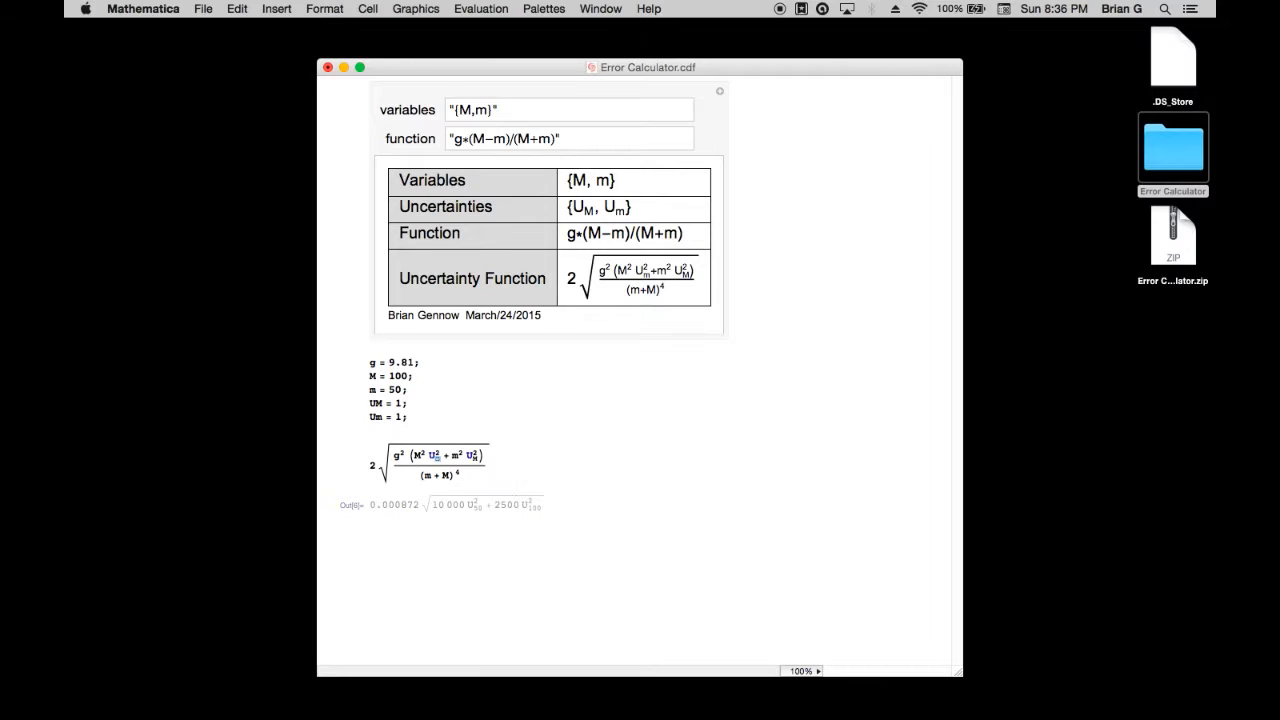
text(m)
click(484, 460)
text(M)
key(shift+Return)
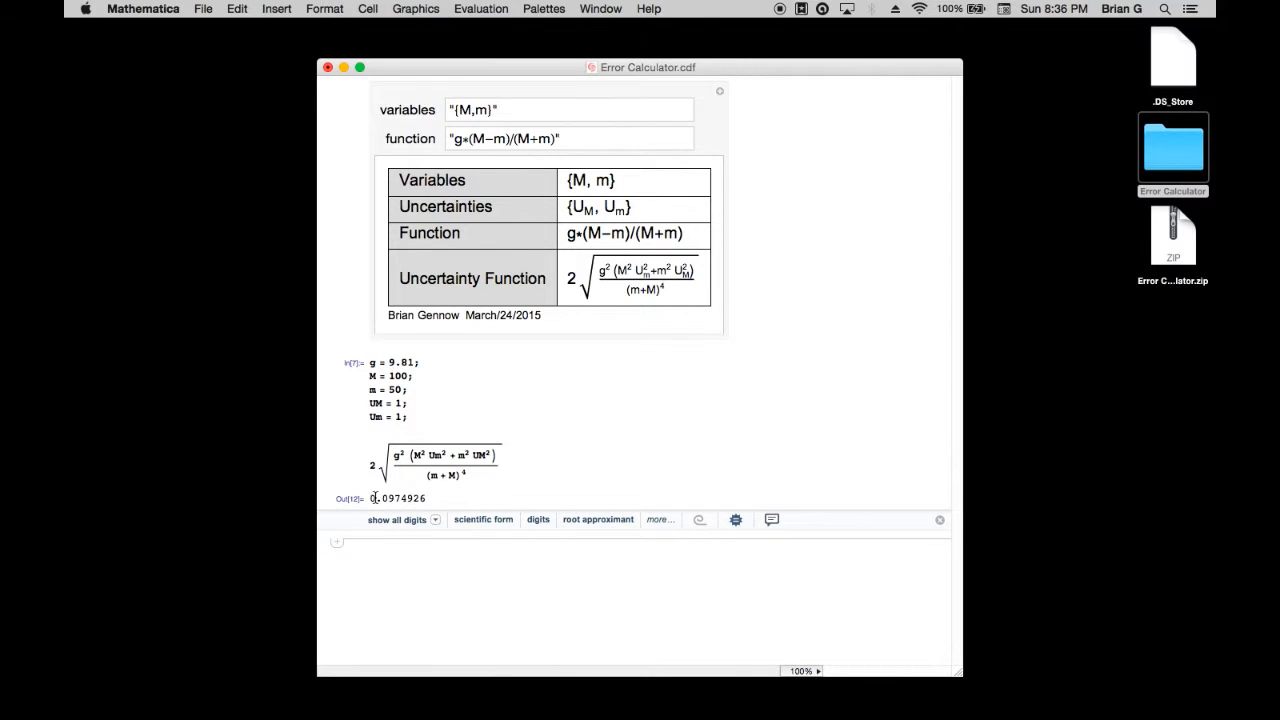
Switch to the browser and check the example's worked solution on pages 12 and 13 of the PDF
key(ctrl+Left)
scroll(709, 427, down, 9)
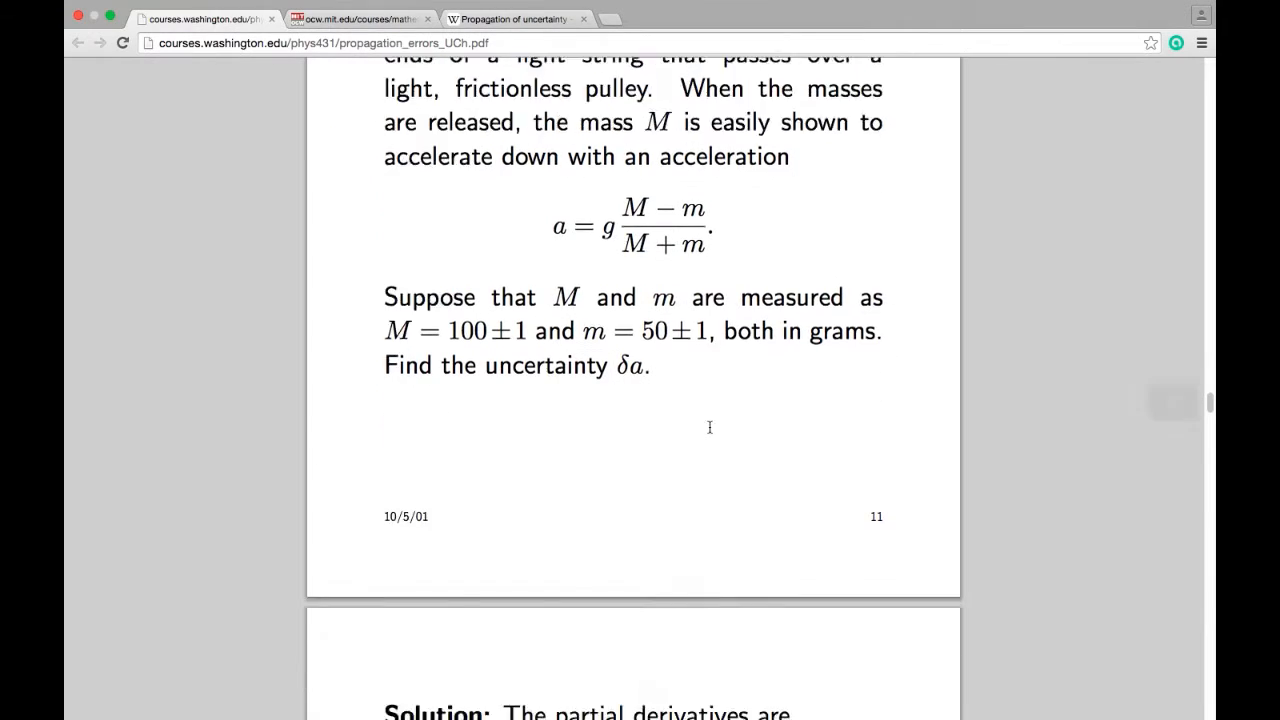
scroll(709, 427, down, 5)
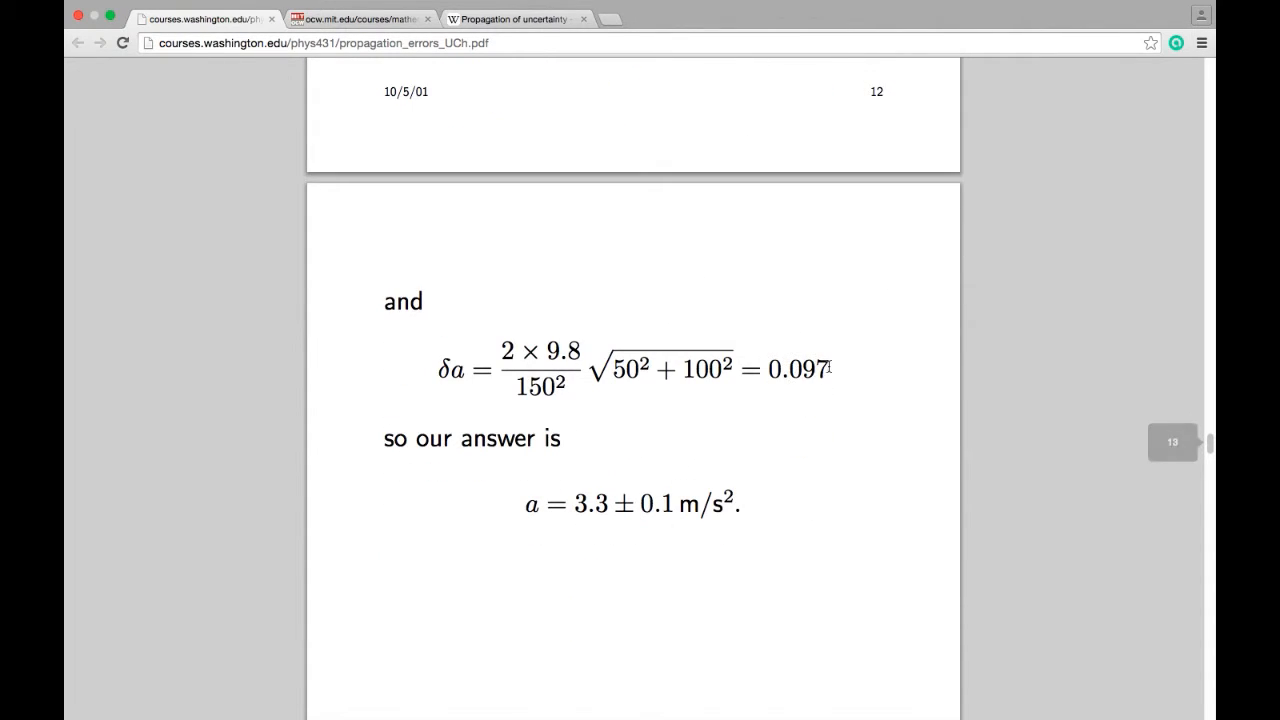
scroll(826, 363, up, 4)
scroll(829, 366, up, 1)
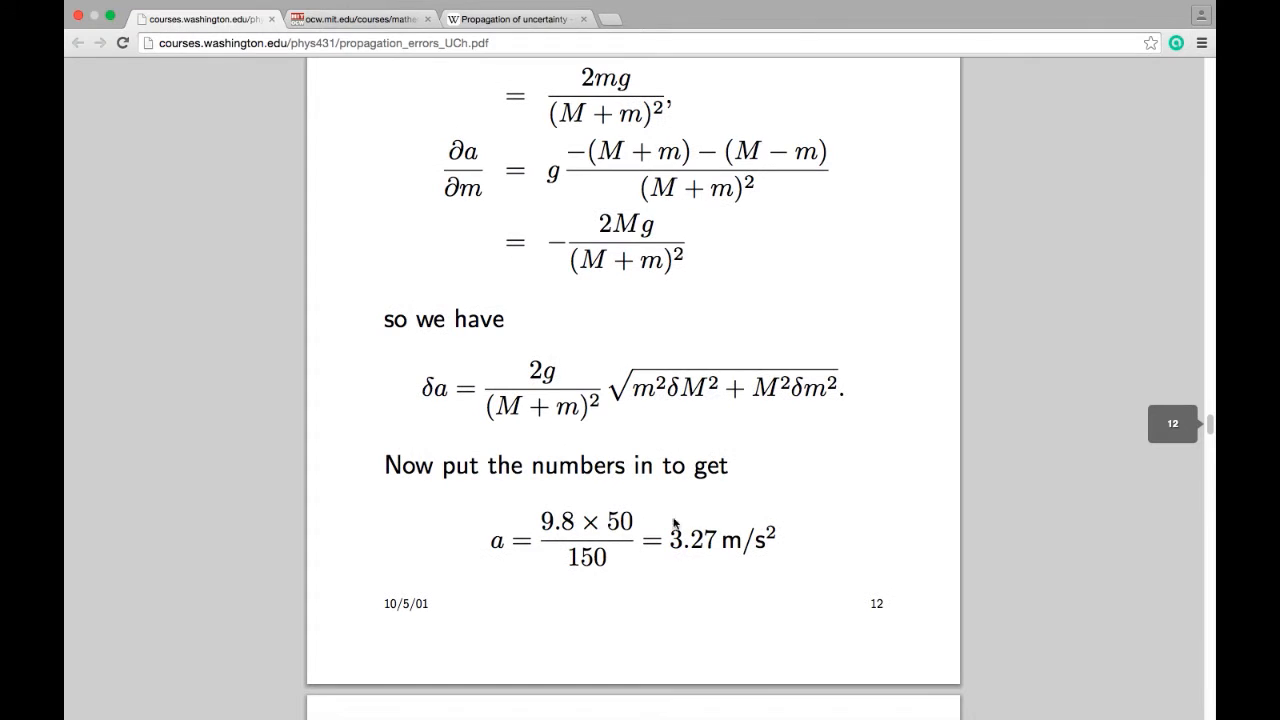
Return to Mathematica and copy the function g*(M−m)/(M+m) from the results table into a new cell below the evaluated output
key(ctrl+Right)
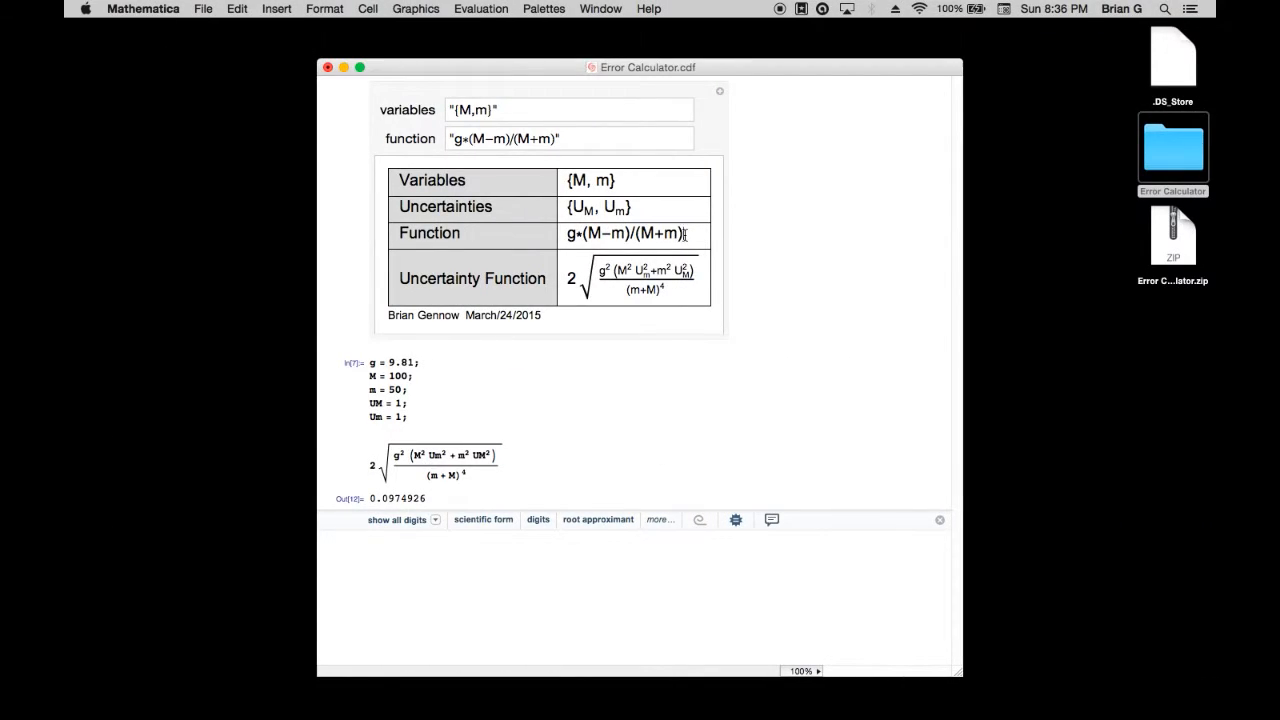
drag(686, 234, 566, 234)
right_click(590, 236)
click(479, 595)
right_click(426, 539)
click(458, 548)
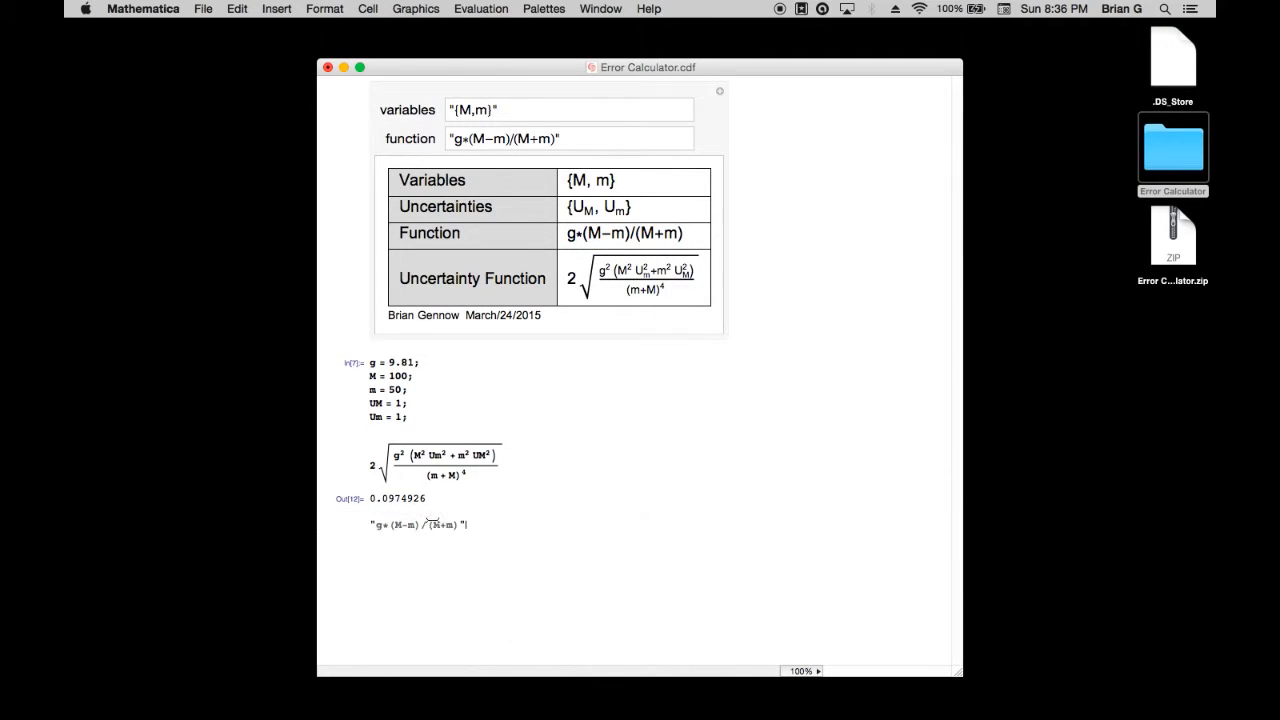
Remove the quotation marks around the pasted function g*(M-m)/(M+m) and evaluate it
key(BackSpace)
click(379, 527)
key(BackSpace)
key(BackSpace)
text(g)
key(shift+Return)
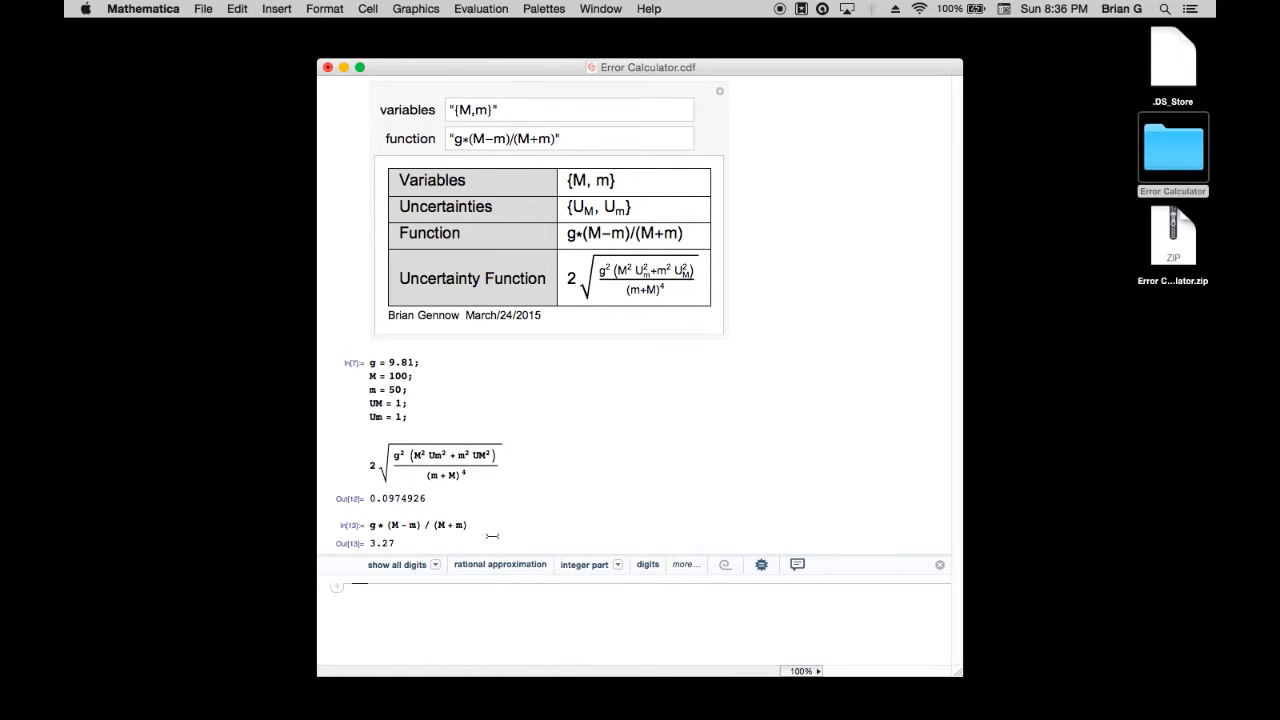
click(490, 527)
key(Return)
key(Return)
key(Return)
text(asfasdf)
key(Return)
key(Return)
text(asdfas)
key(BackSpace)
key(BackSpace)
key(BackSpace)
key(BackSpace)
key(BackSpace)
key(BackSpace)
key(BackSpace)
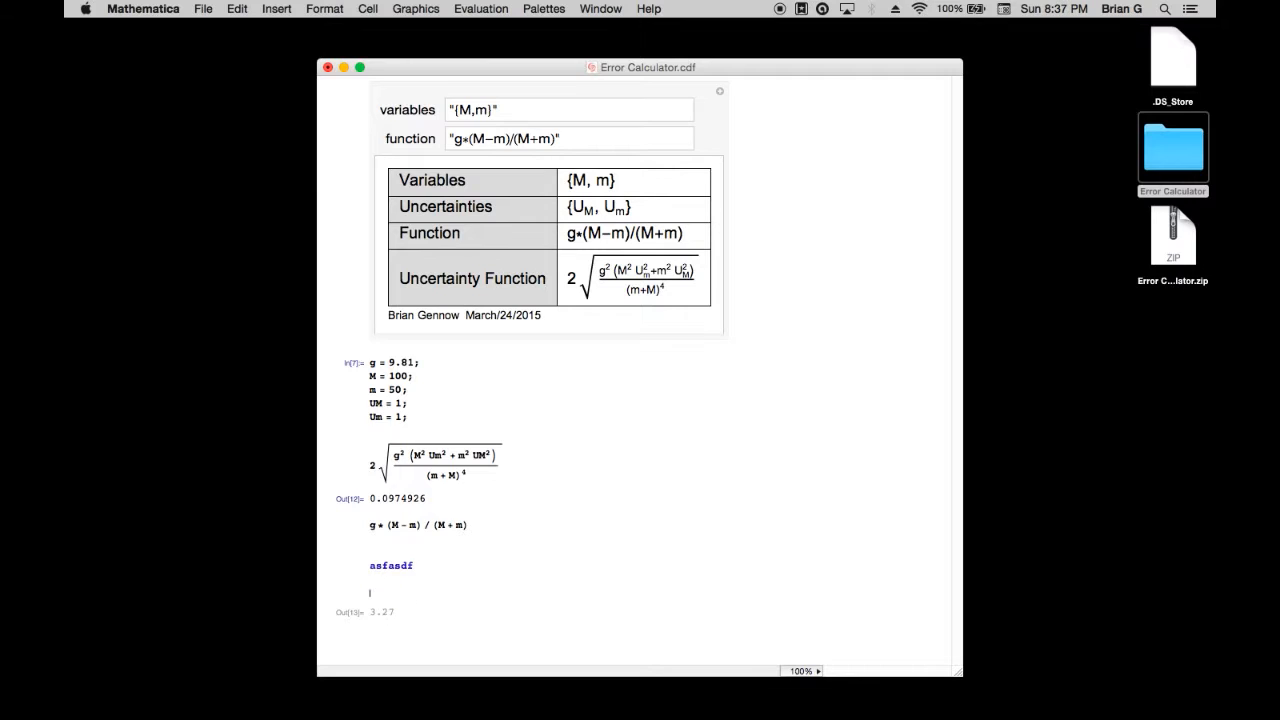
key(BackSpace)
key(BackSpace)
key(BackSpace)
key(BackSpace)
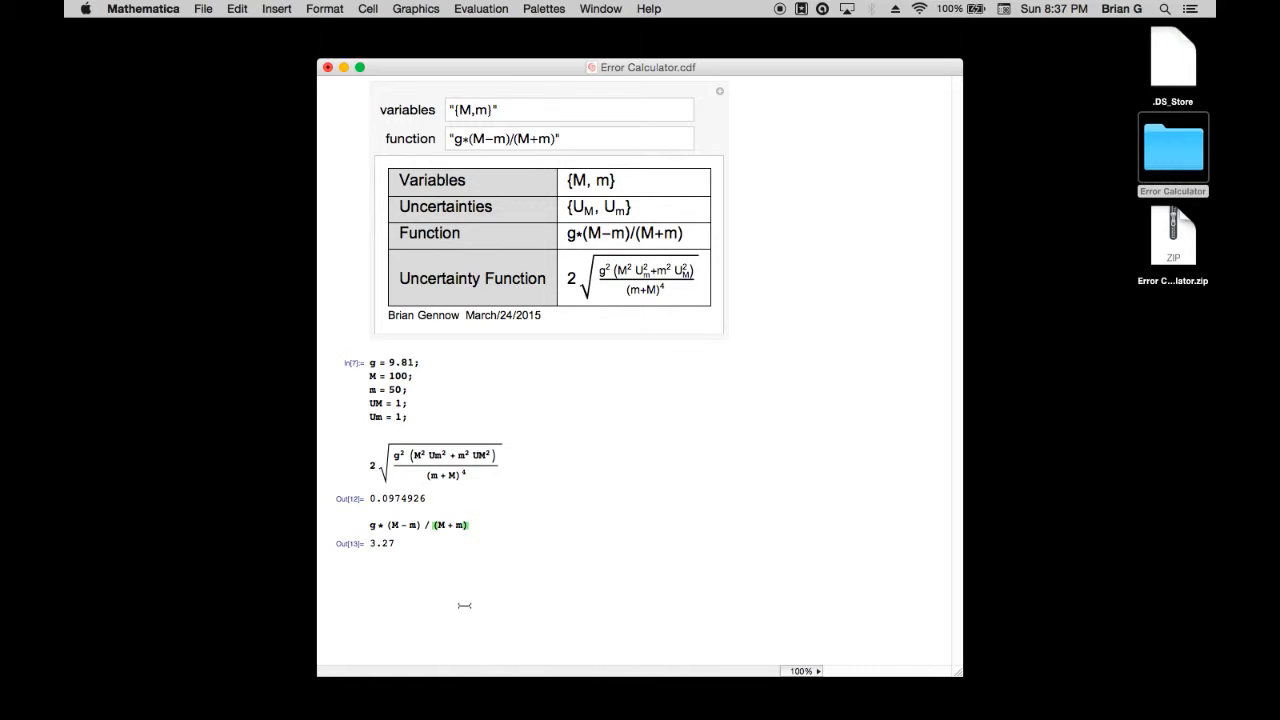
Evaluate Subscript[Uncertainty, a] in a new cell below the function's result
click(501, 566)
text(Sub)
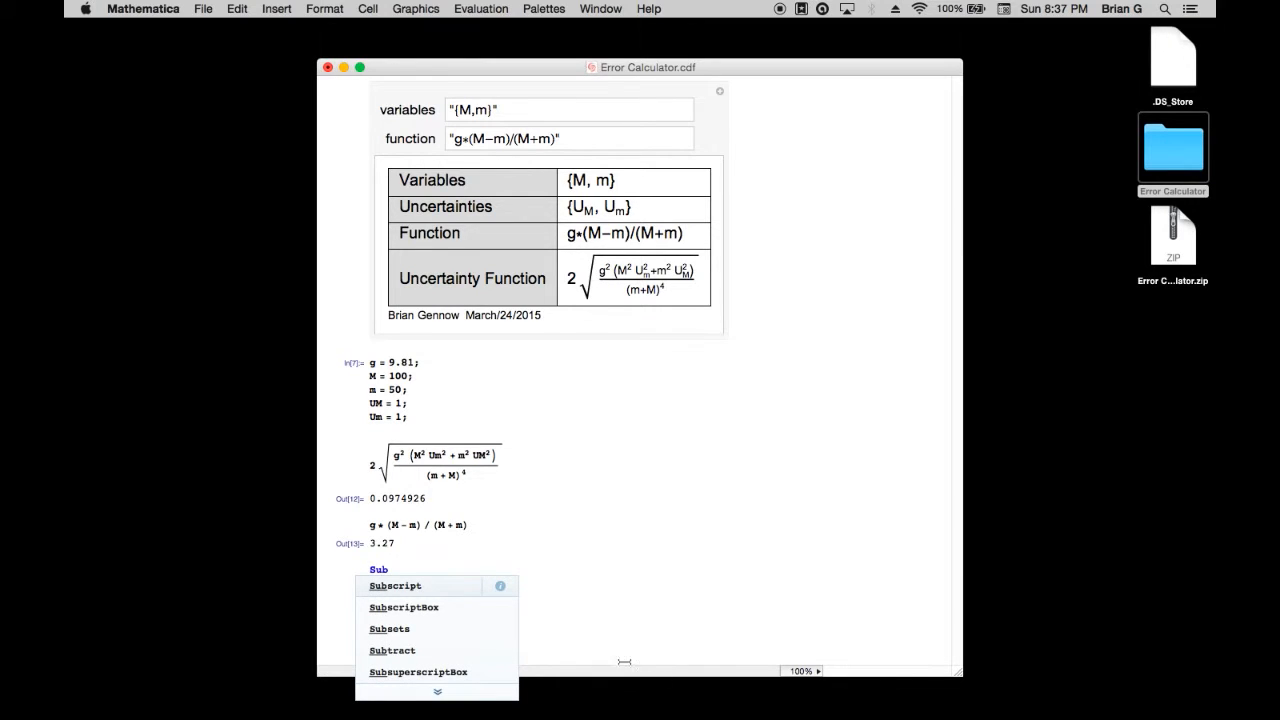
key(Return)
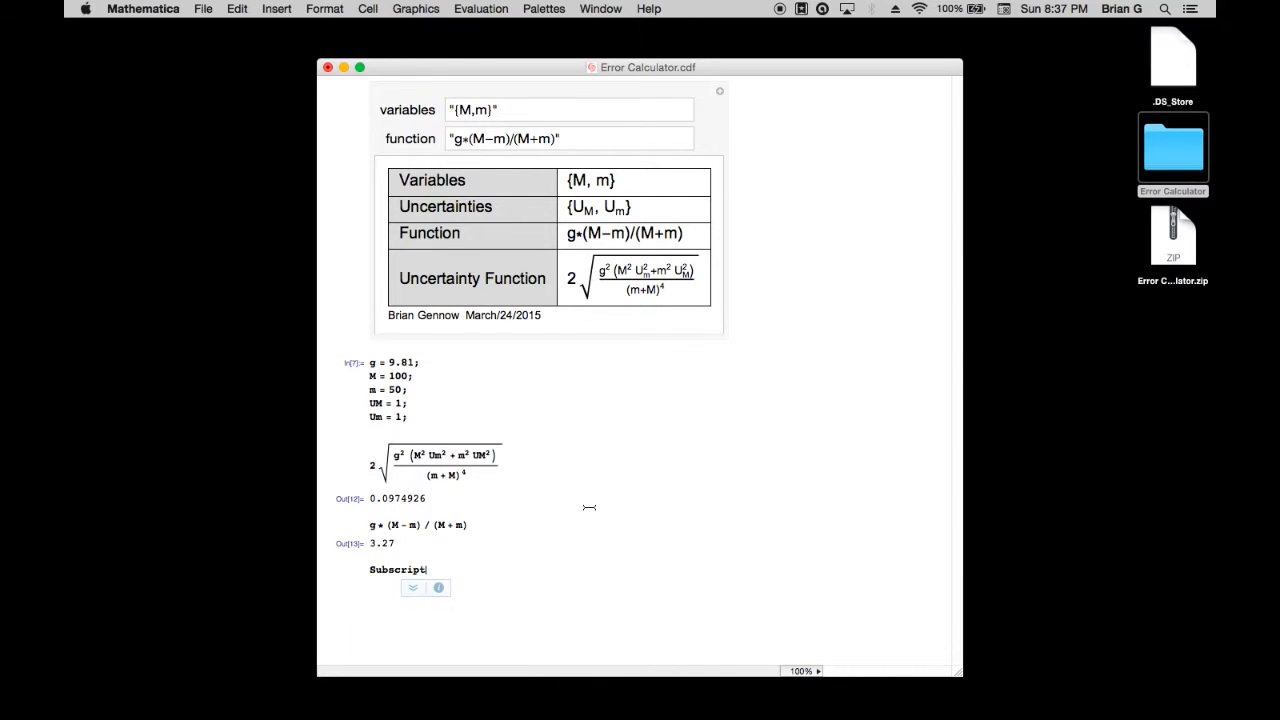
text([Uncer)
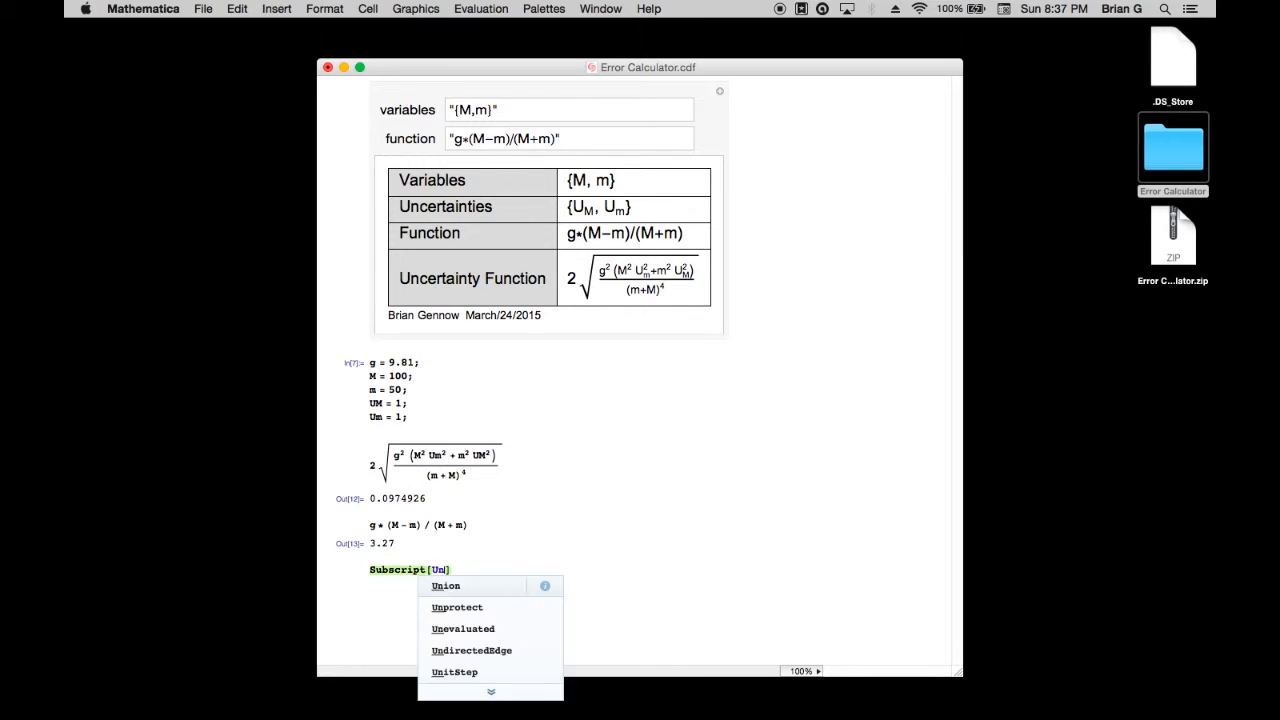
text(tainty, a)
key(shift+Return)
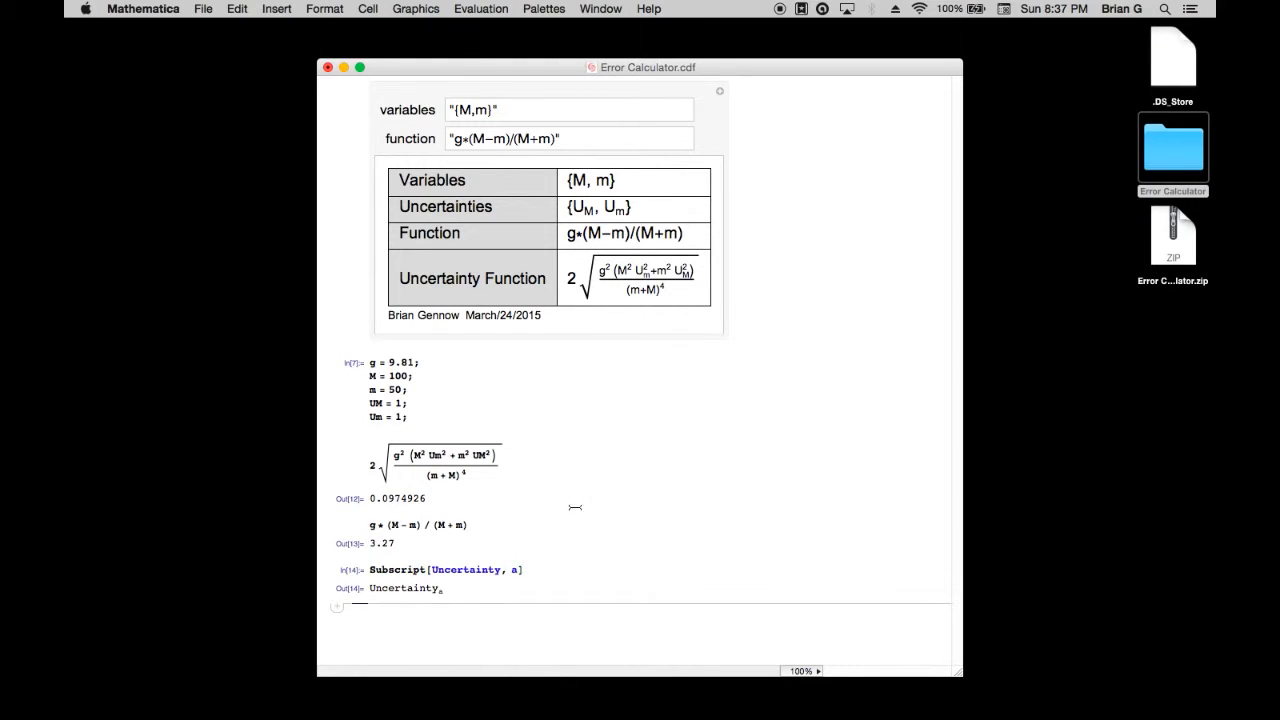
Copy the subscripted Uncertainty output as MathML, paste it in front of the formula in Word, and add an equals sign after it
double_click(405, 588)
right_click(378, 589)
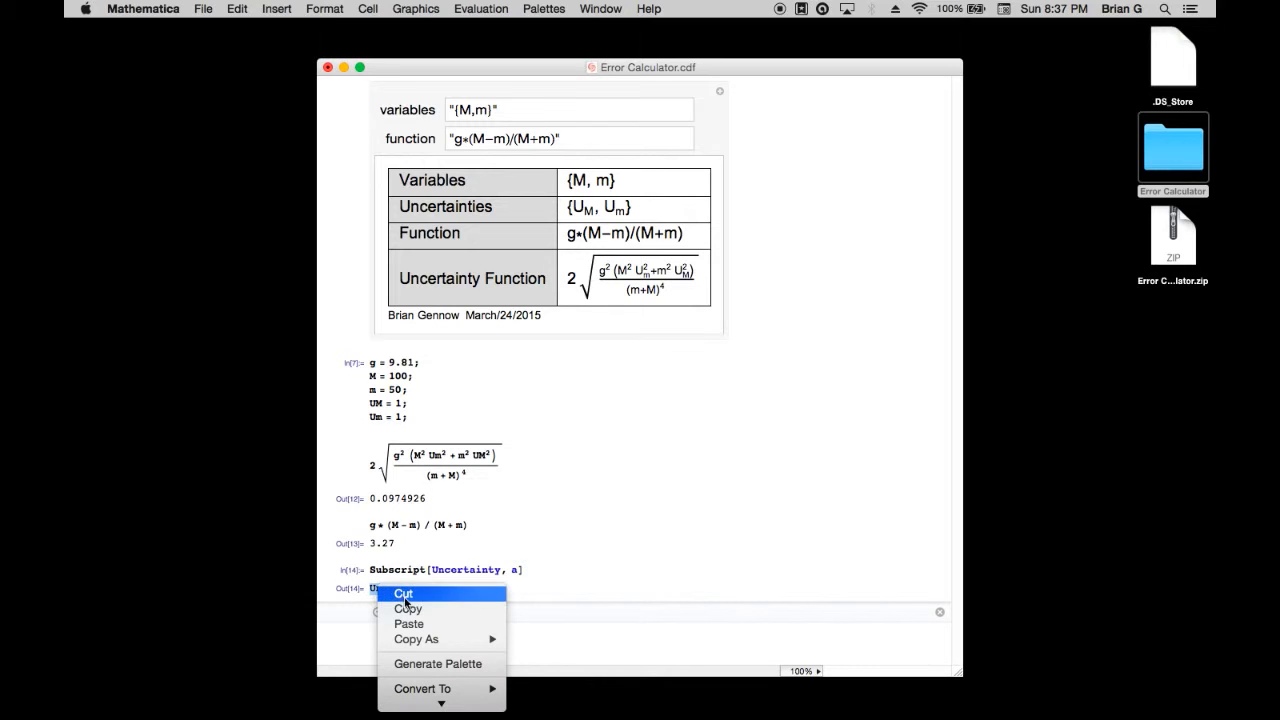
mouse_move(460, 639)
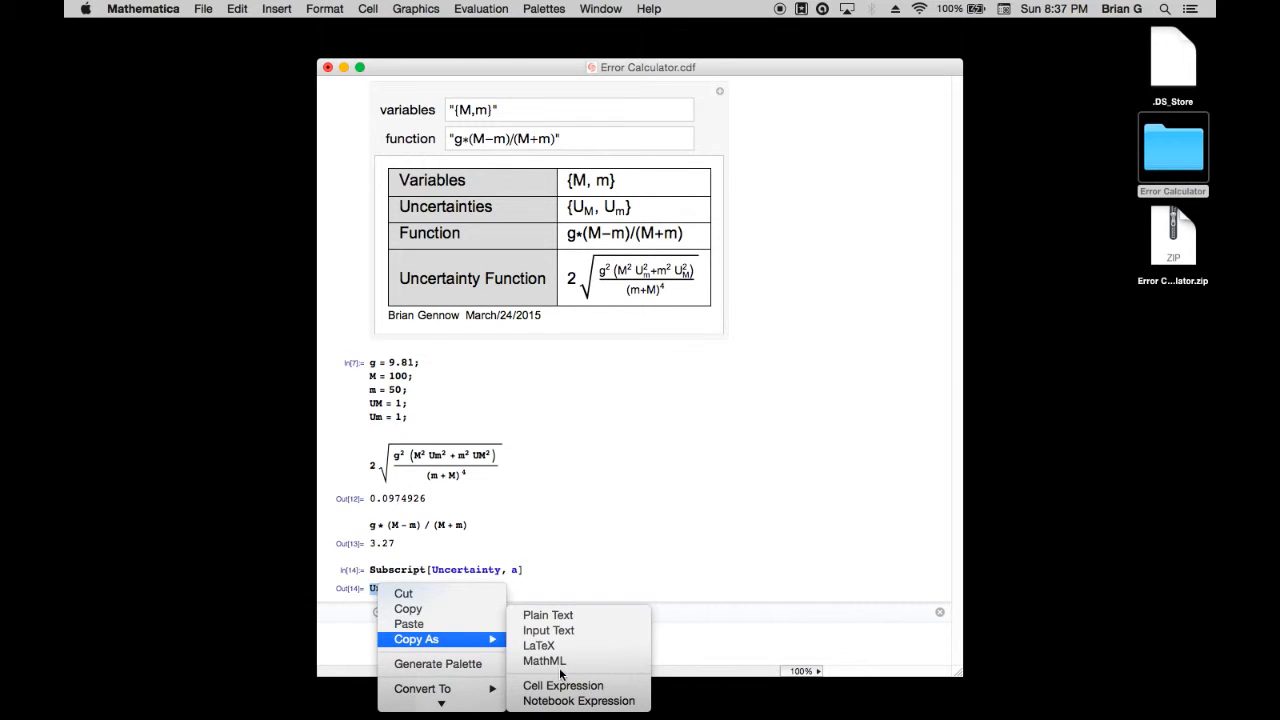
click(544, 661)
key(ctrl+Right)
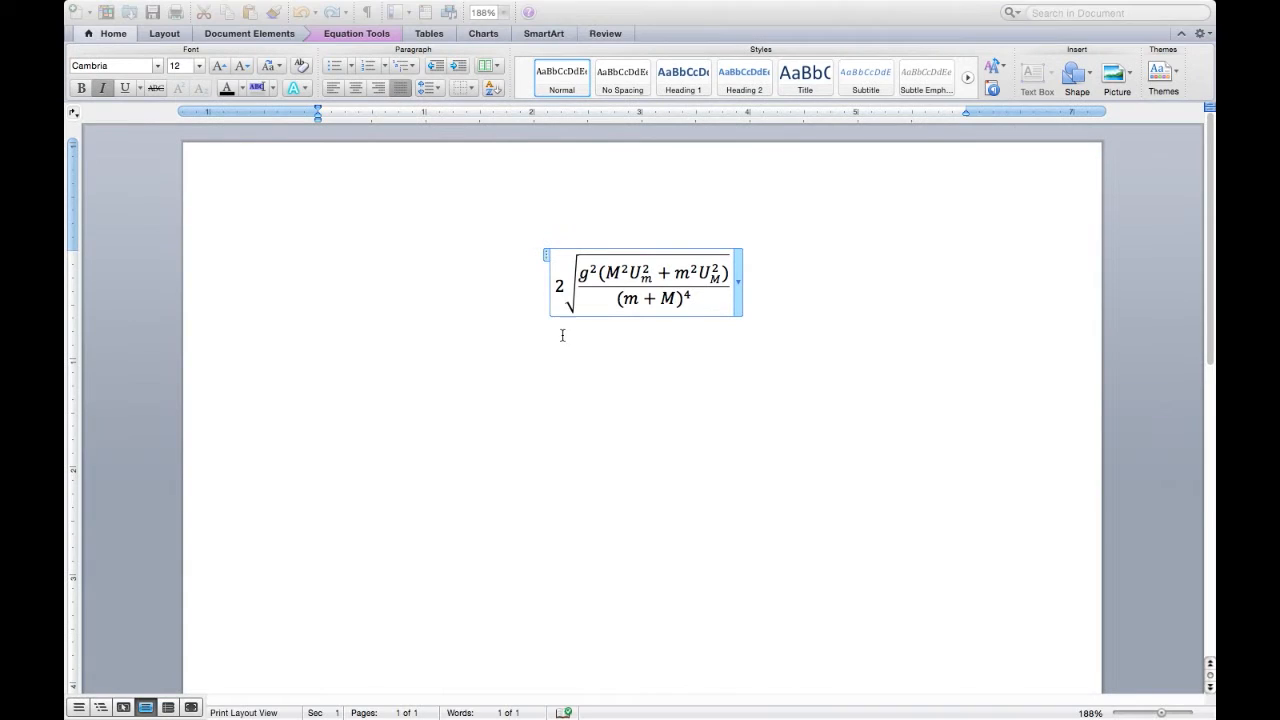
right_click(555, 293)
click(580, 337)
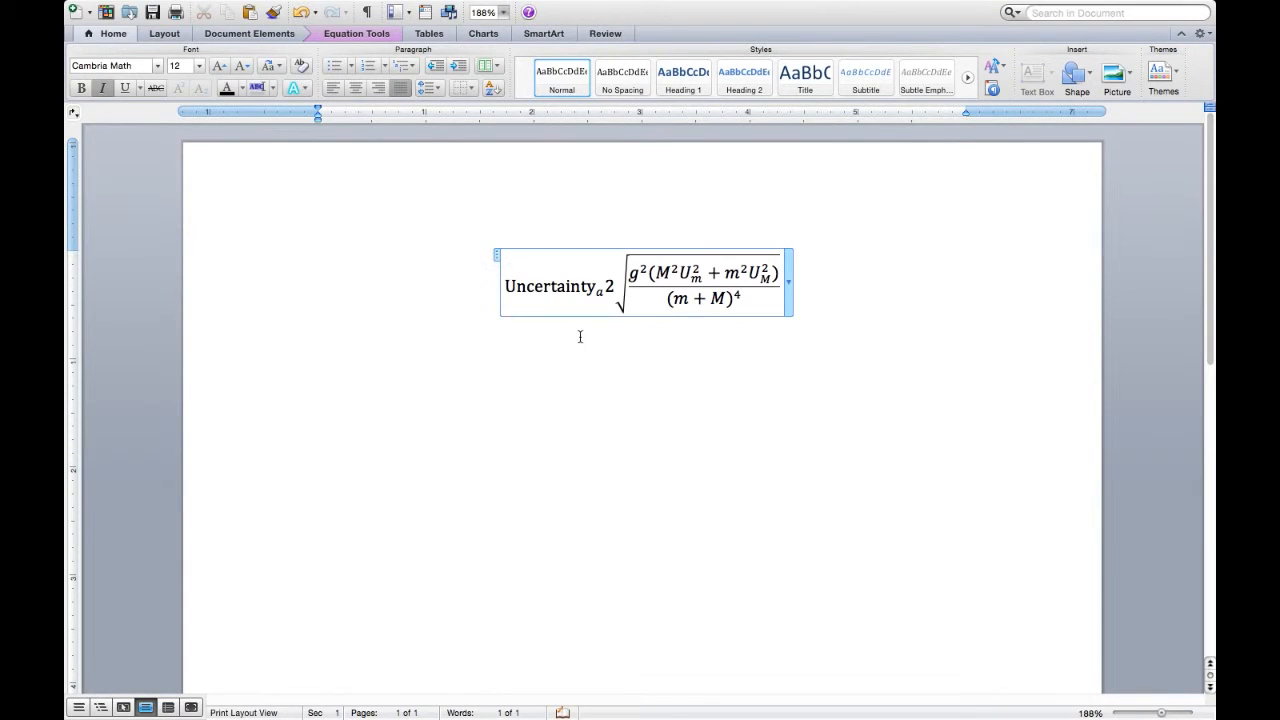
text(=)
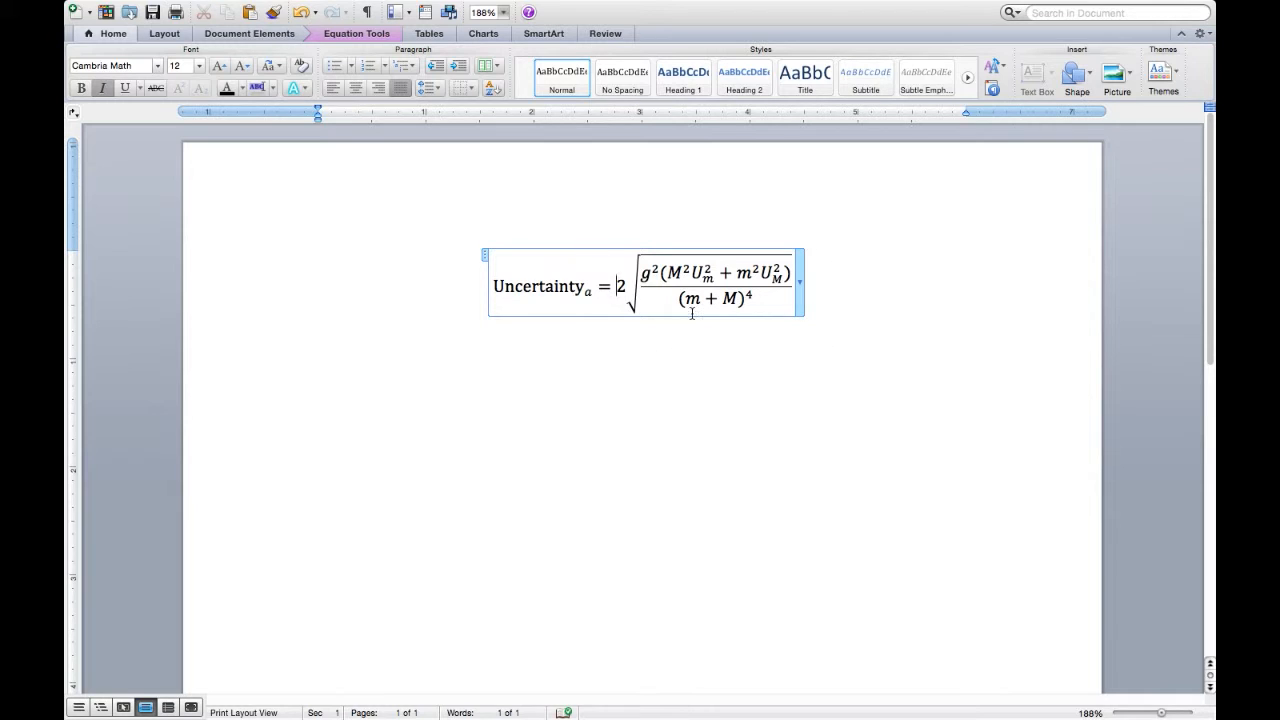
Select the whole equation in Word and check the damped circular frequency equation (2) in the MIT PDF in the browser
drag(812, 300, 434, 246)
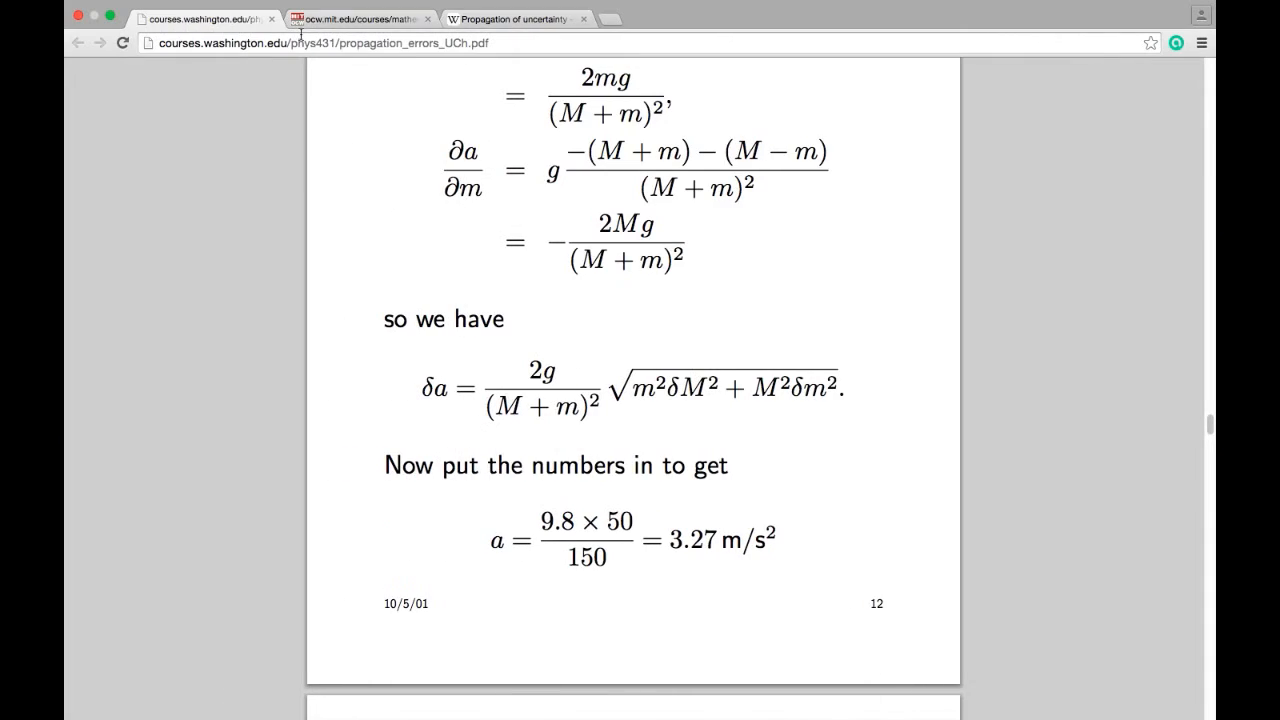
click(320, 22)
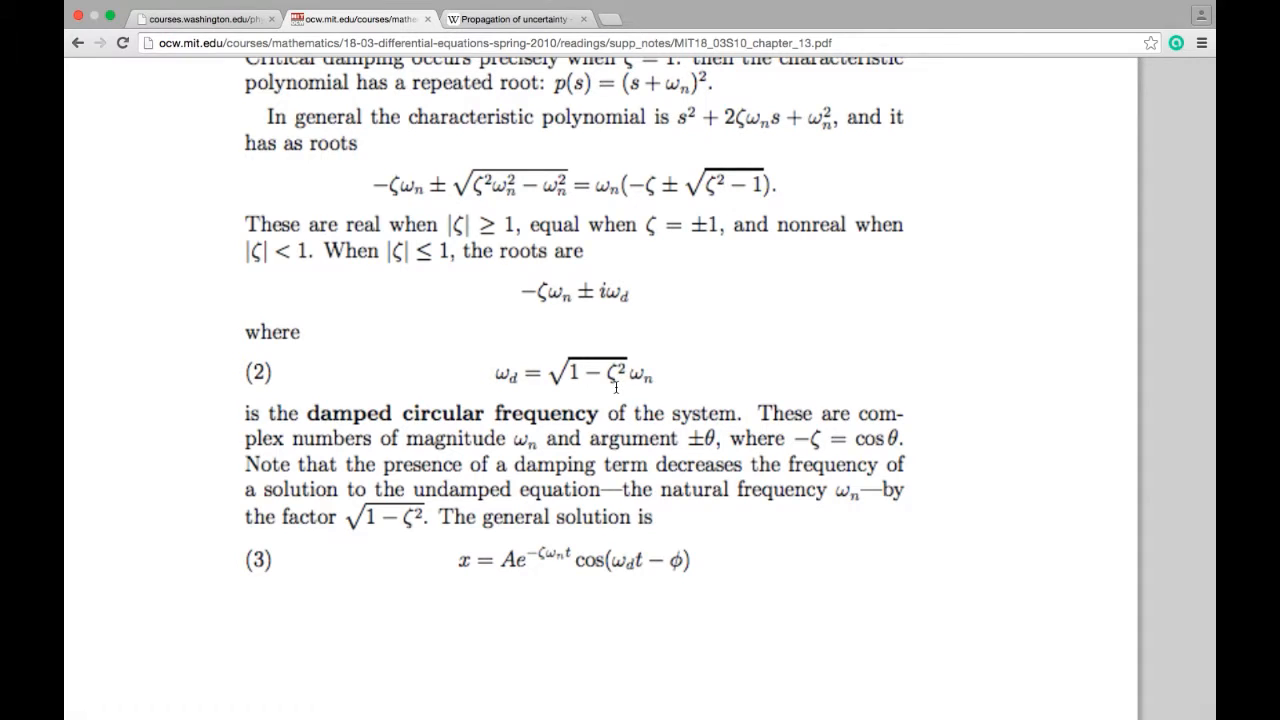
key(ctrl+Right)
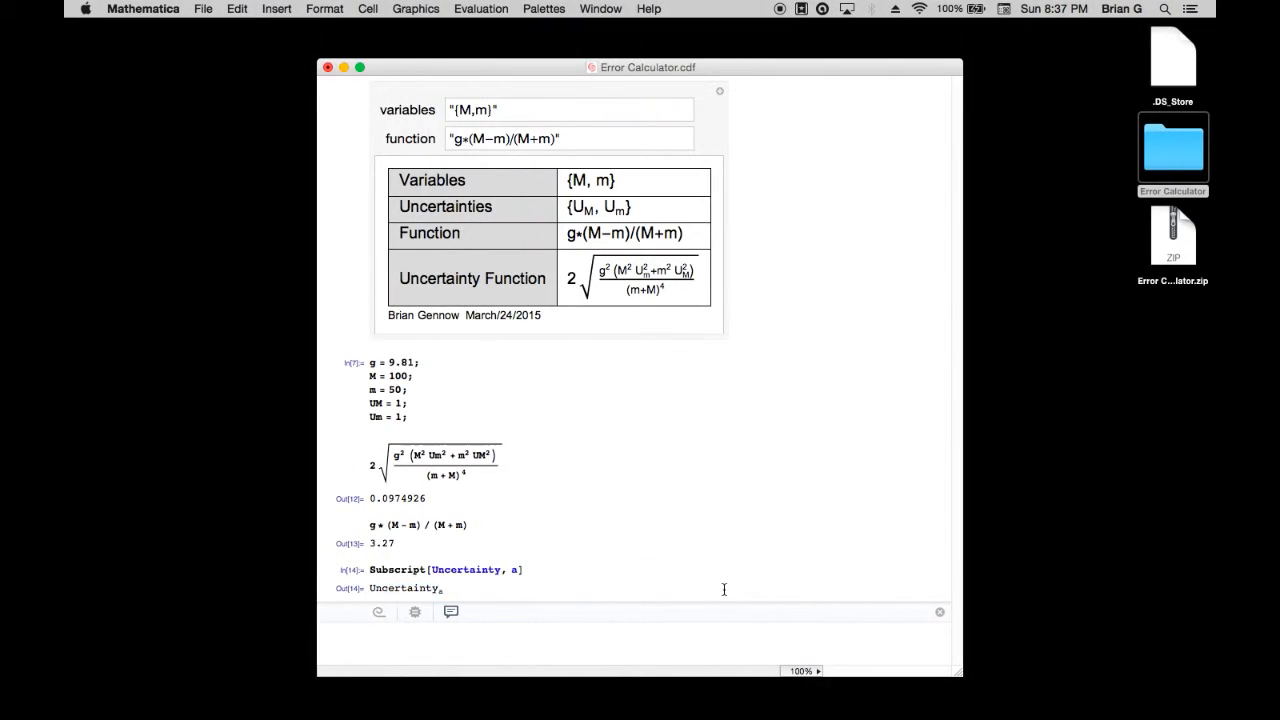
In Mathematica, delete all the calculation cells below the Error Calculator
key(BackSpace)
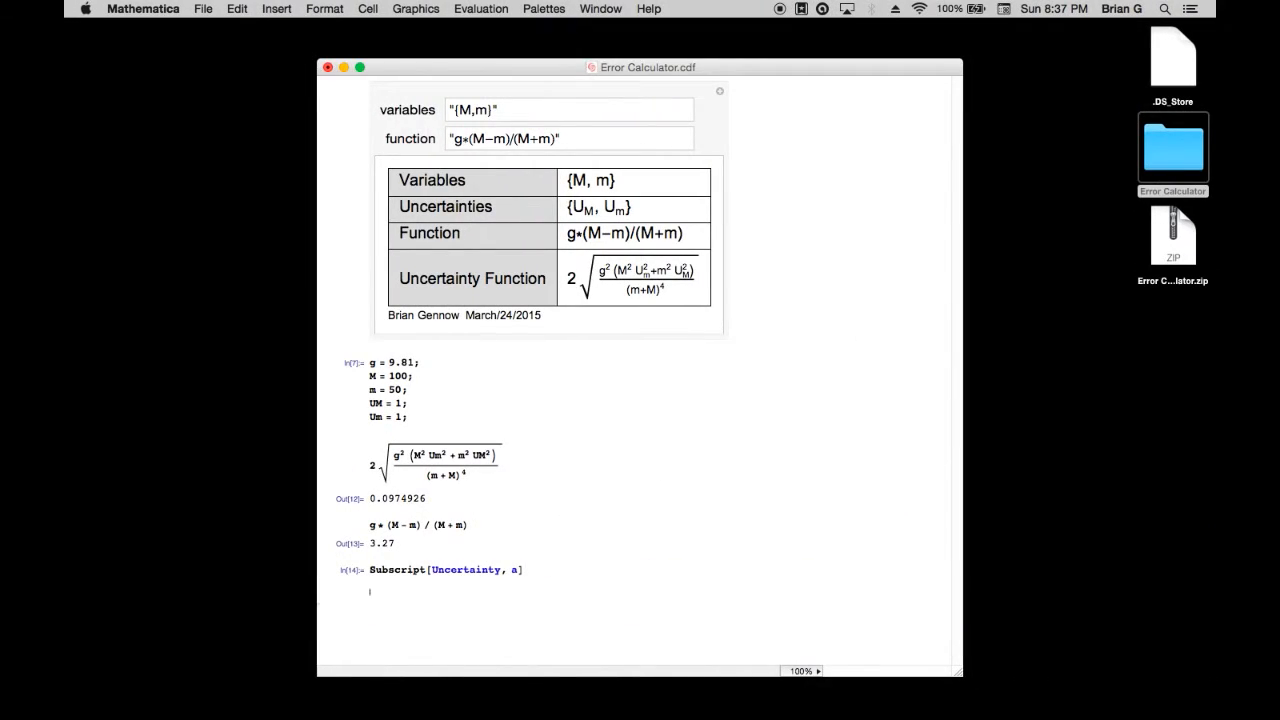
click(946, 361)
key(BackSpace)
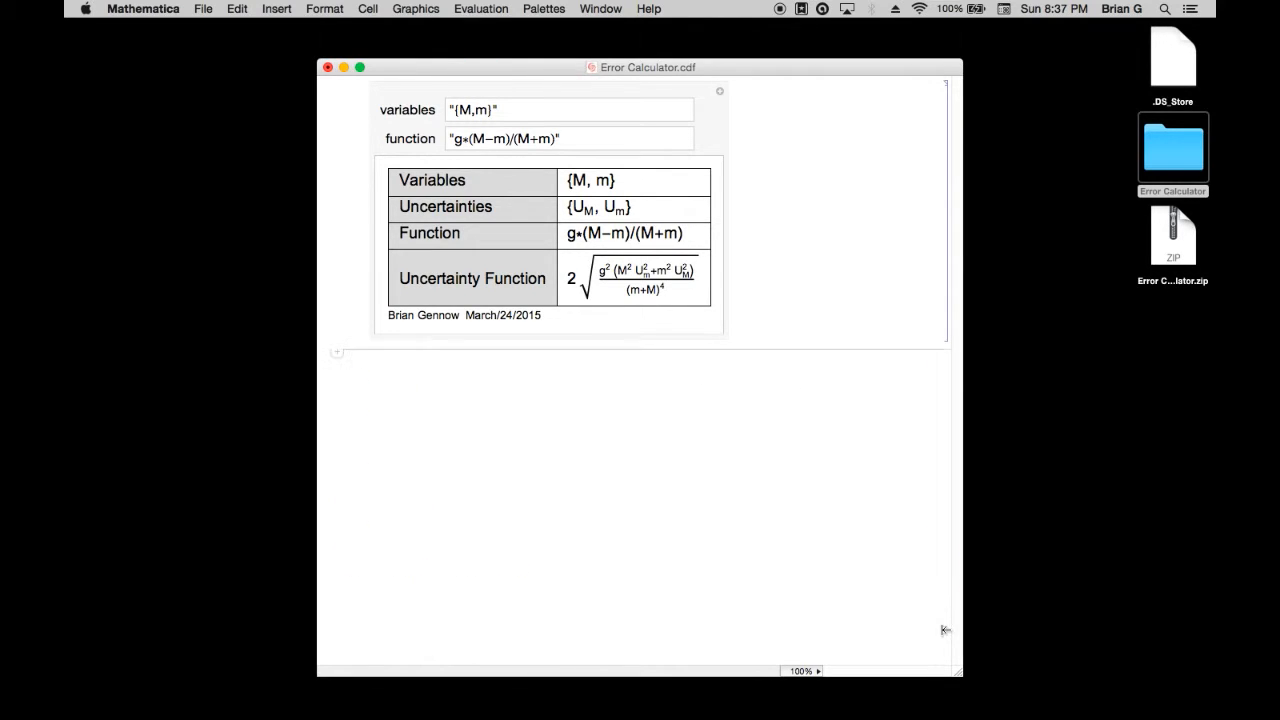
Set the calculator's variables to {ω,ζ} using the Omega and Zeta character names
click(467, 110)
key(BackSpace)
text(\[)
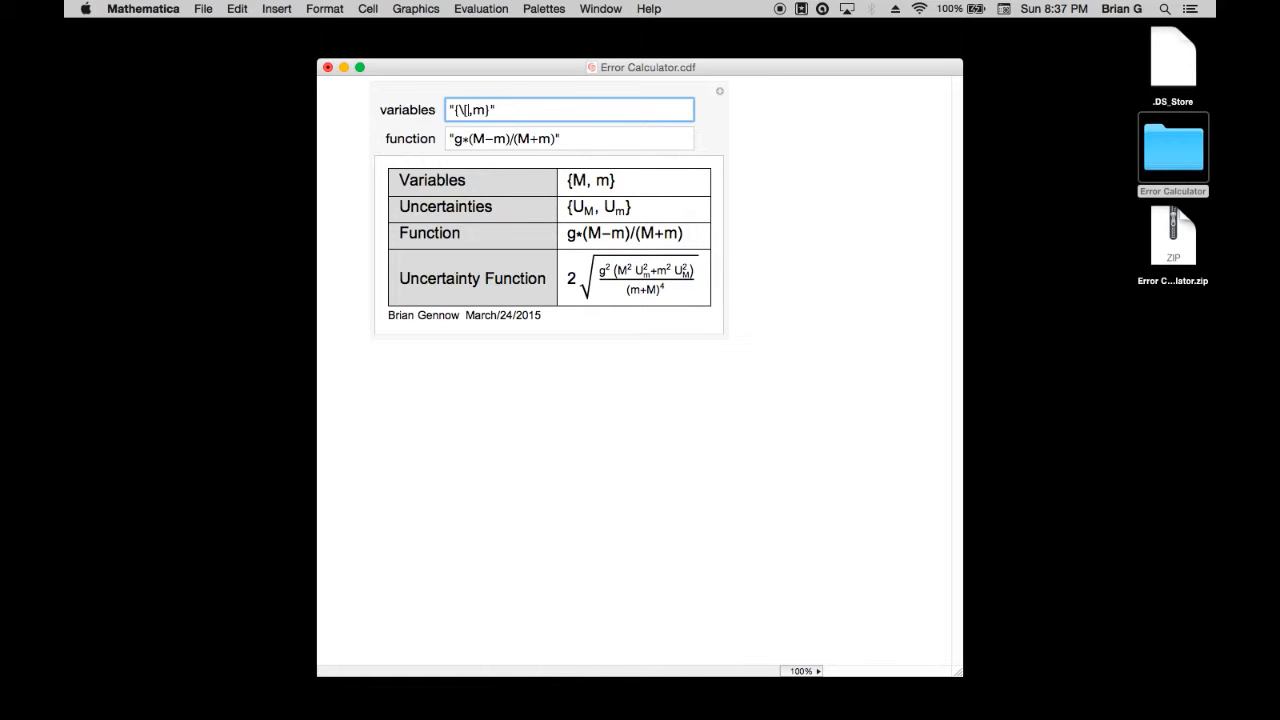
text(Omega])
key(BackSpace)
text(\[Zeta])
Replace the expression in the calculator's function with the symbol ω
drag(558, 135, 466, 136)
key(BackSpace)
text(\[Omega)
key(BackSpace)
key(BackSpace)
text(ga])
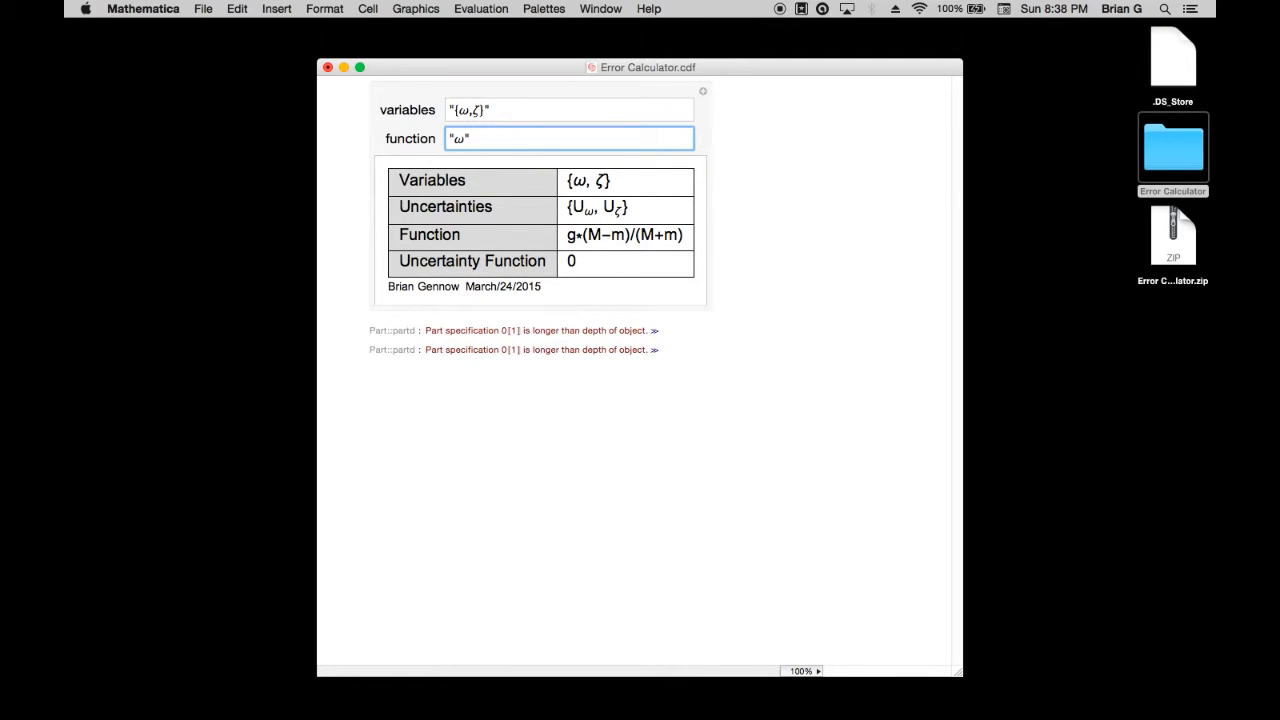
Complete the function as ω√(1−ζ²), calculate its uncertainty, and delete the error messages below the calculator
key(ctrl+2)
text(1-\[Zeta])
key(ctrl+6)
text(2)
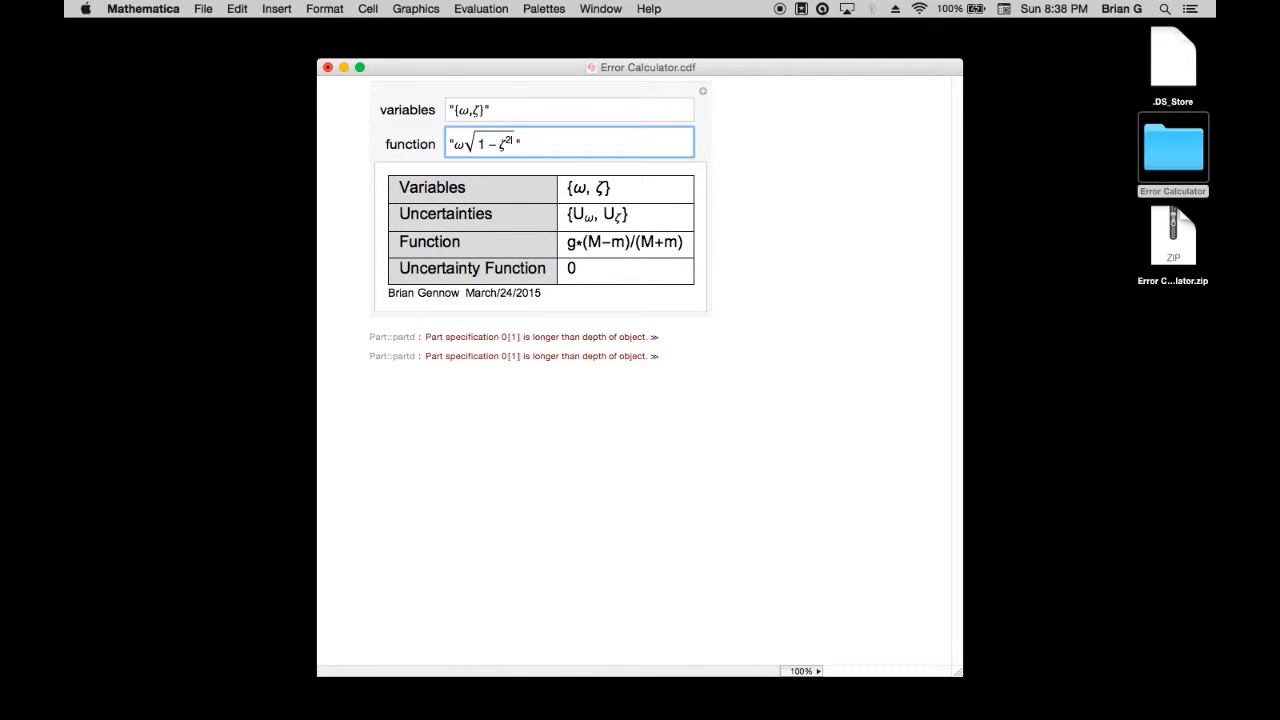
key(Return)
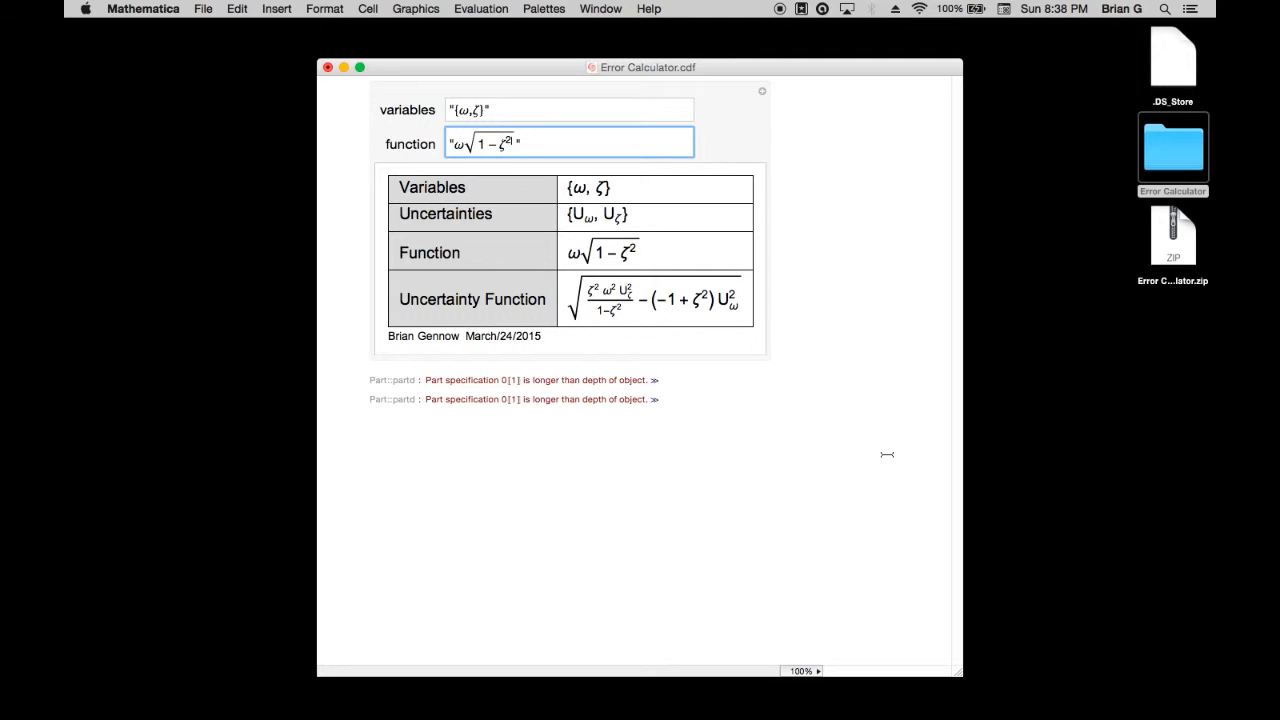
click(947, 388)
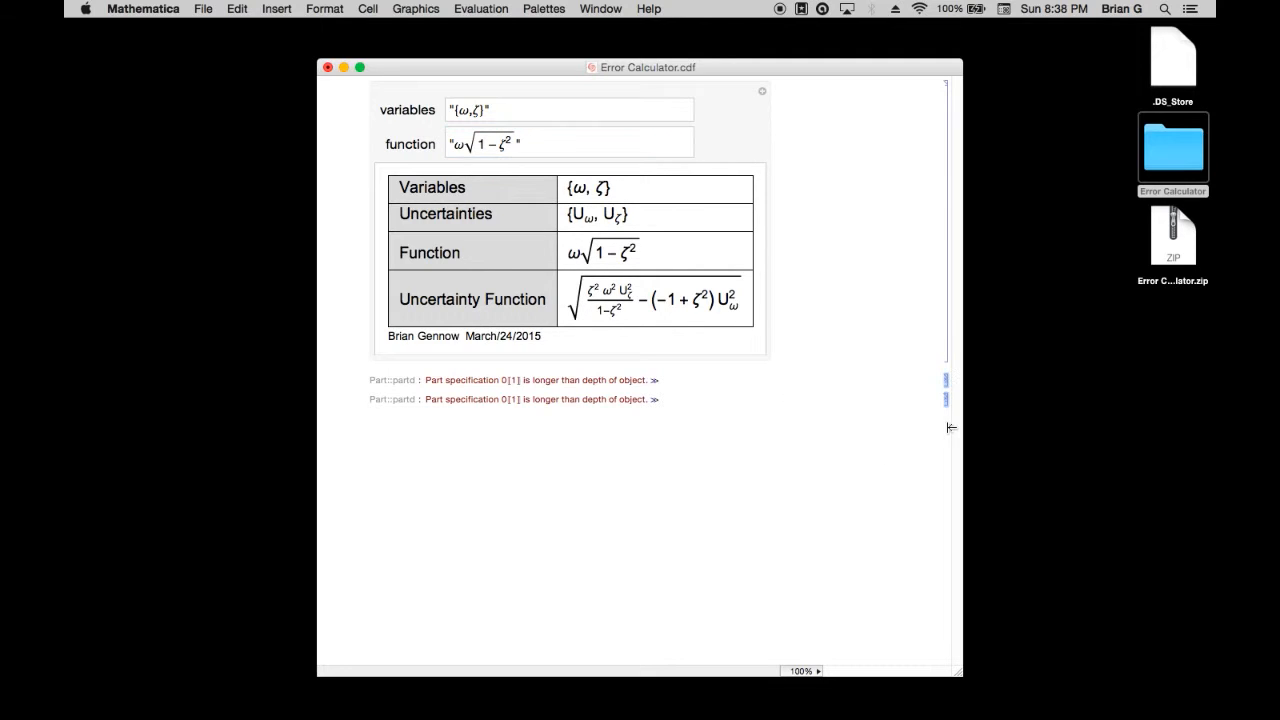
key(Delete)
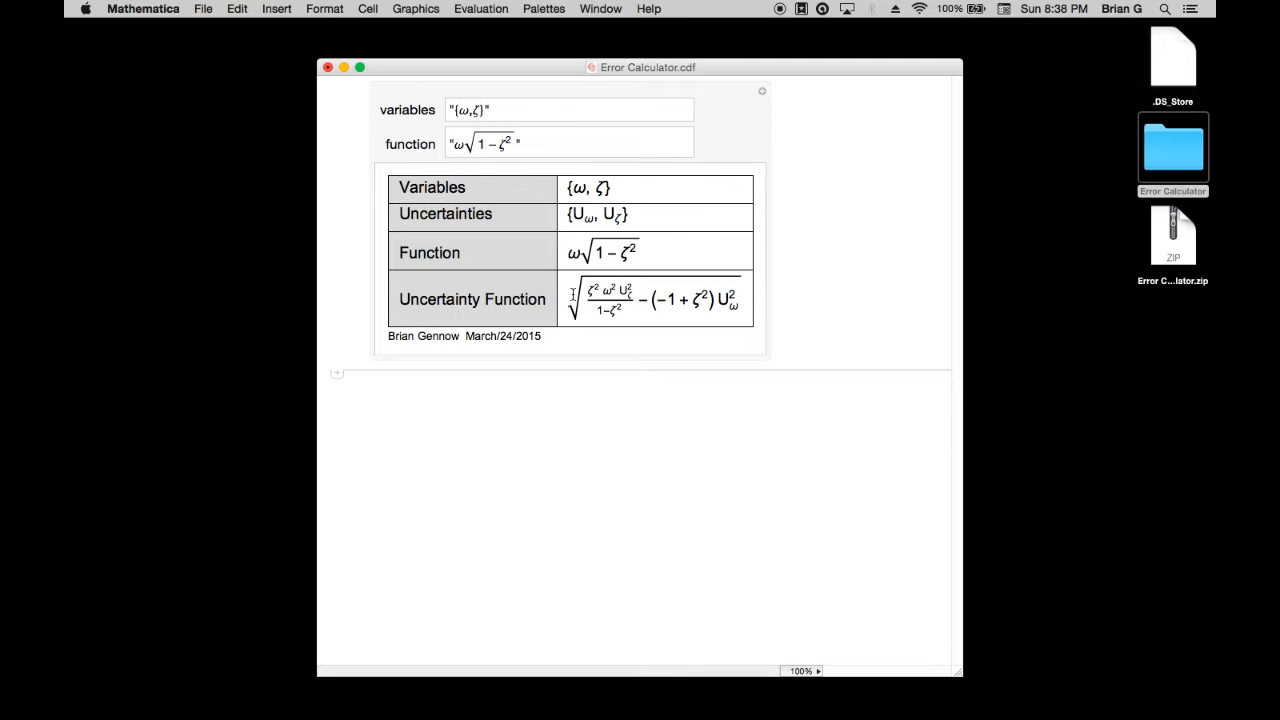
Copy the uncertainty function as MathML after rechecking the source equation in the browser, and paste it over the old equation in Word
drag(573, 296, 706, 306)
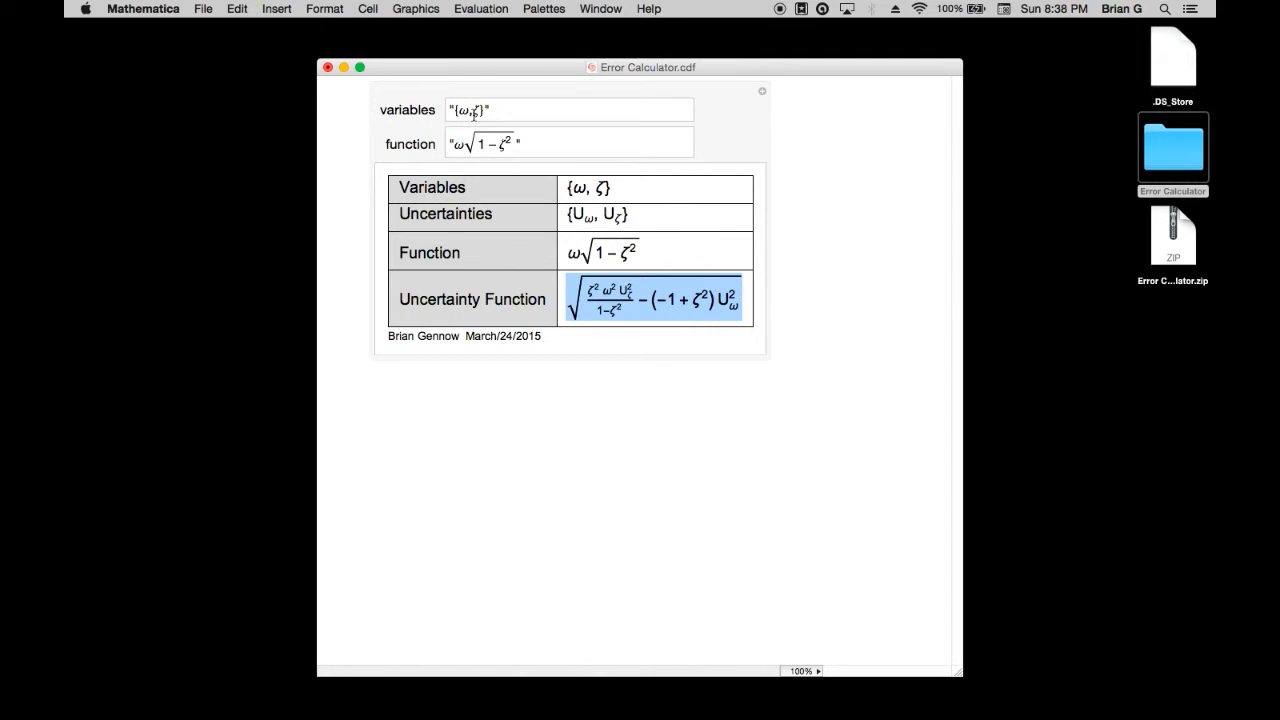
key(ctrl+Left)
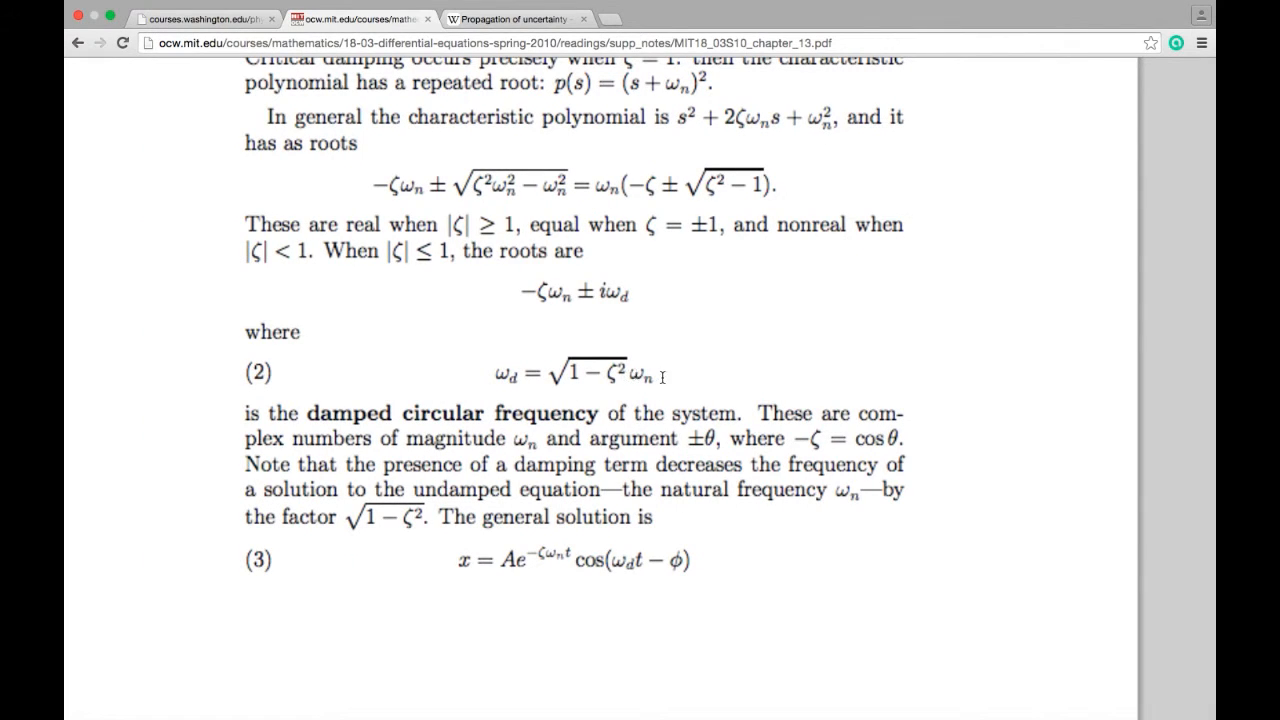
key(ctrl+Right)
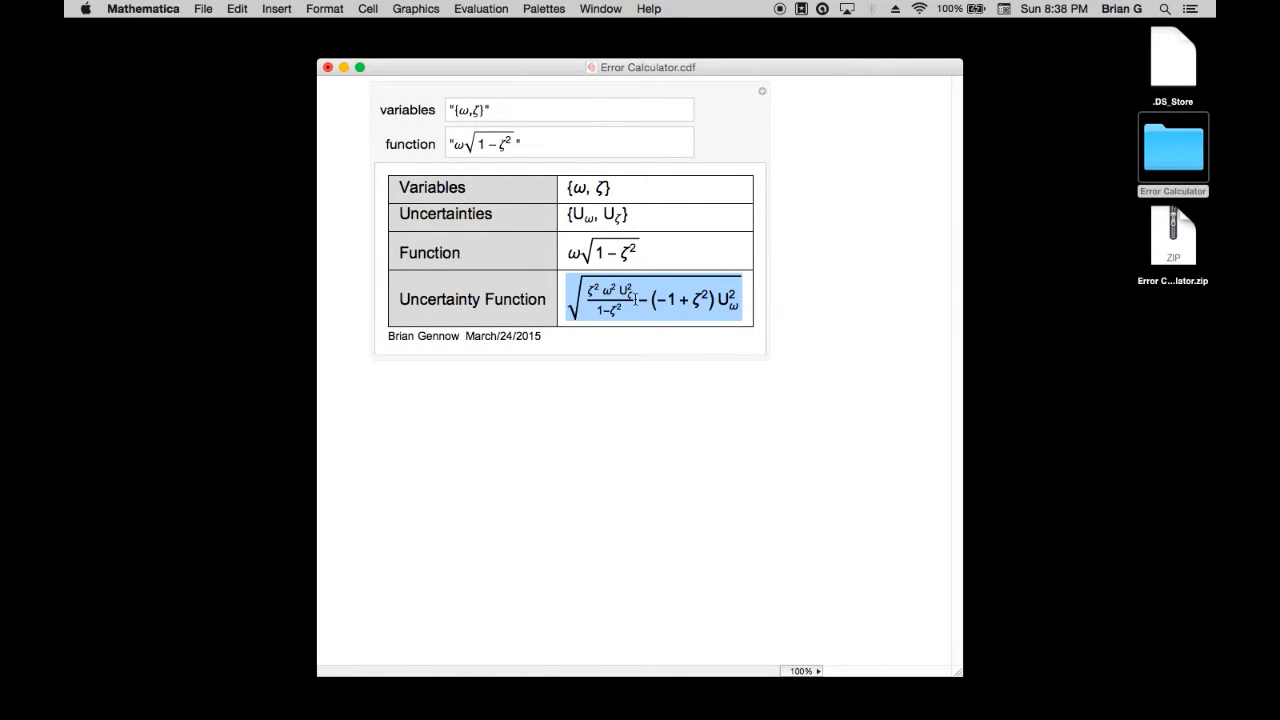
right_click(634, 299)
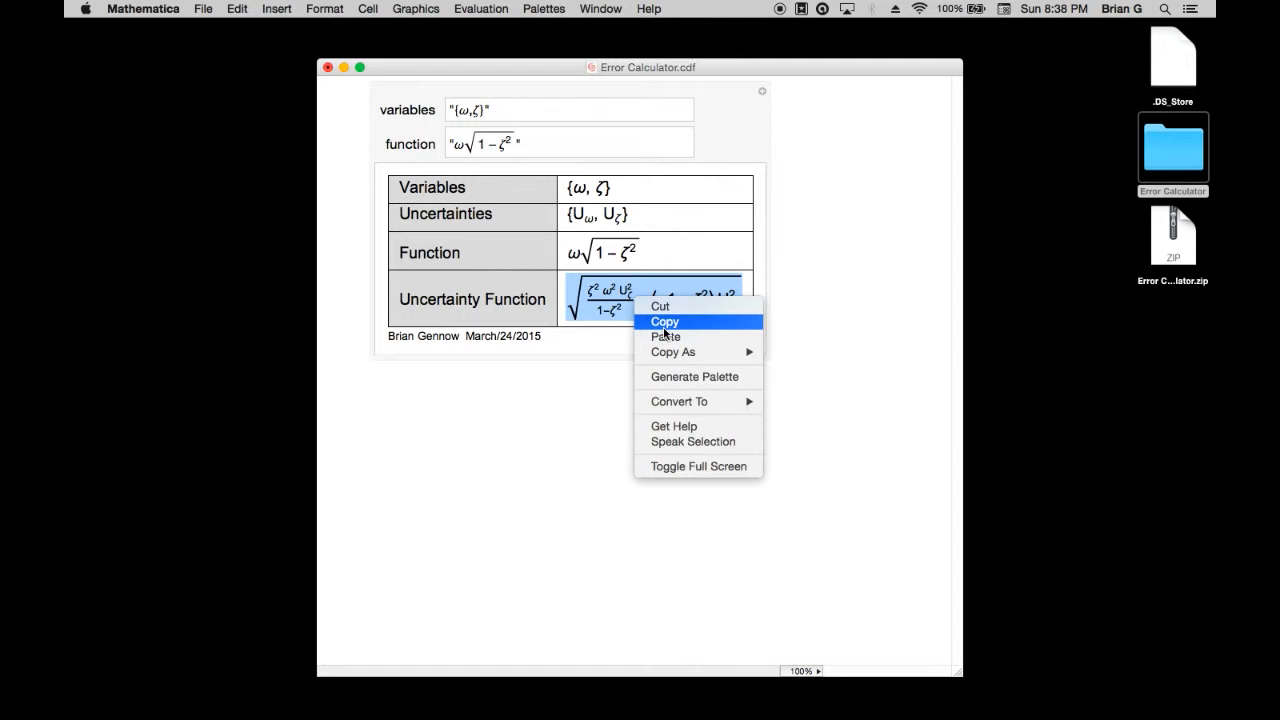
mouse_move(692, 353)
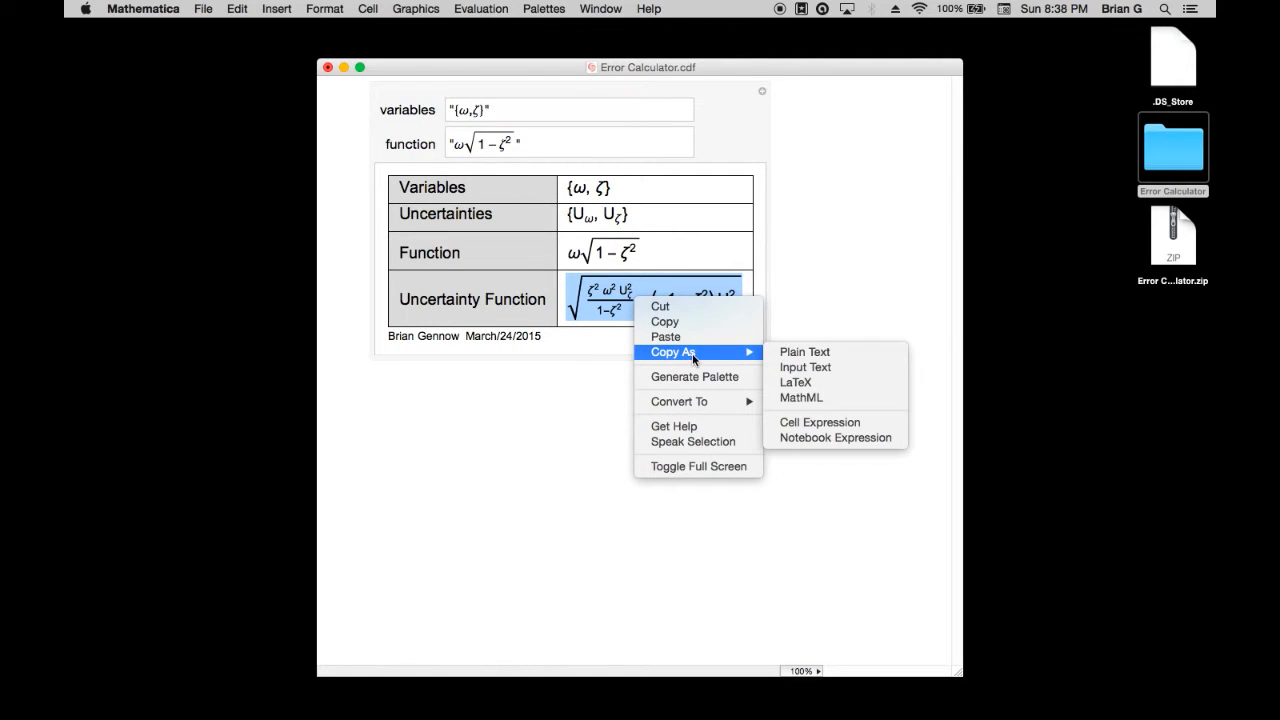
click(805, 397)
key(ctrl+Right)
key(super+v)
Back in Mathematica, evaluate Subscript[Uncertainty, Subscript[Omega, d]] in a new cell below the calculator
key(ctrl+Left)
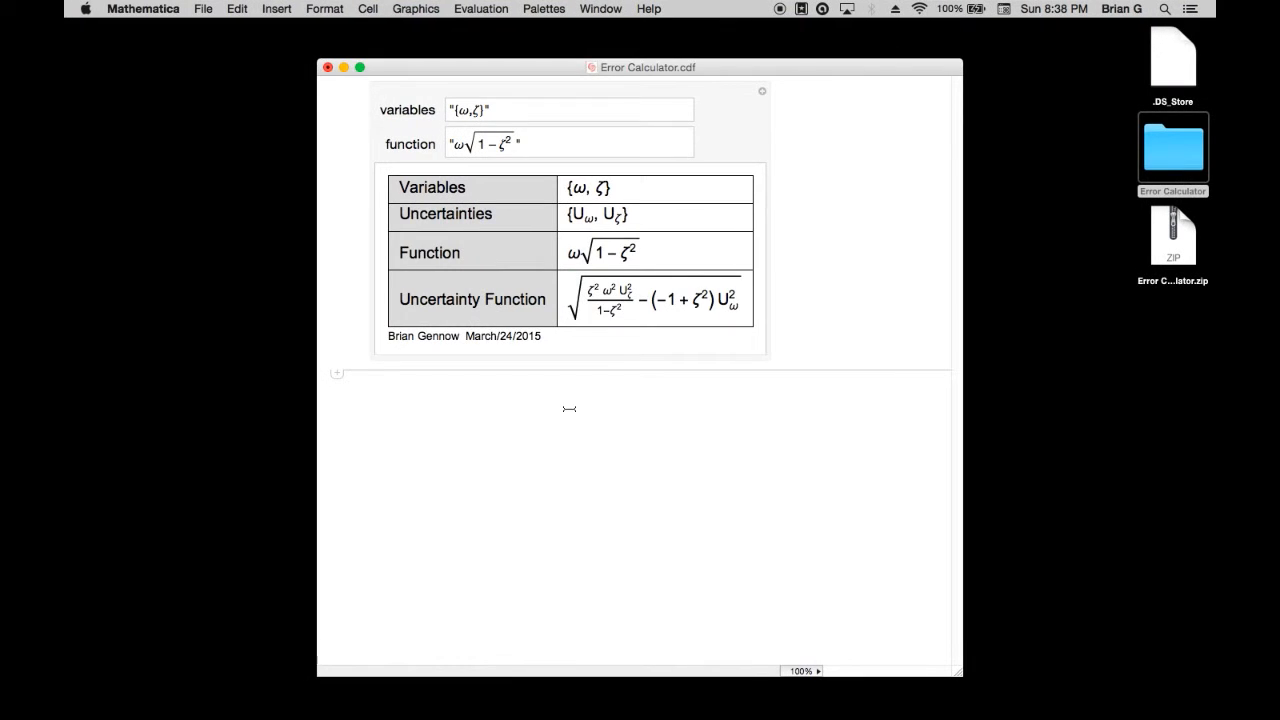
click(569, 408)
text(Subscript)
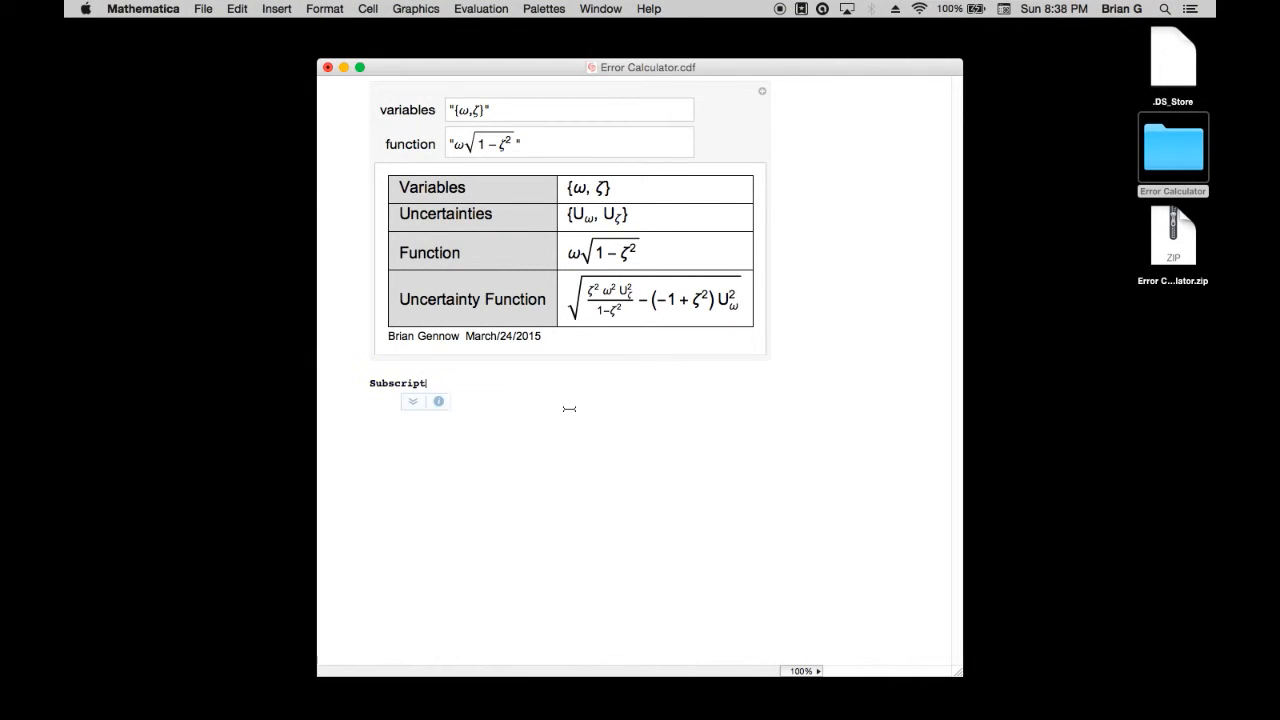
text([U)
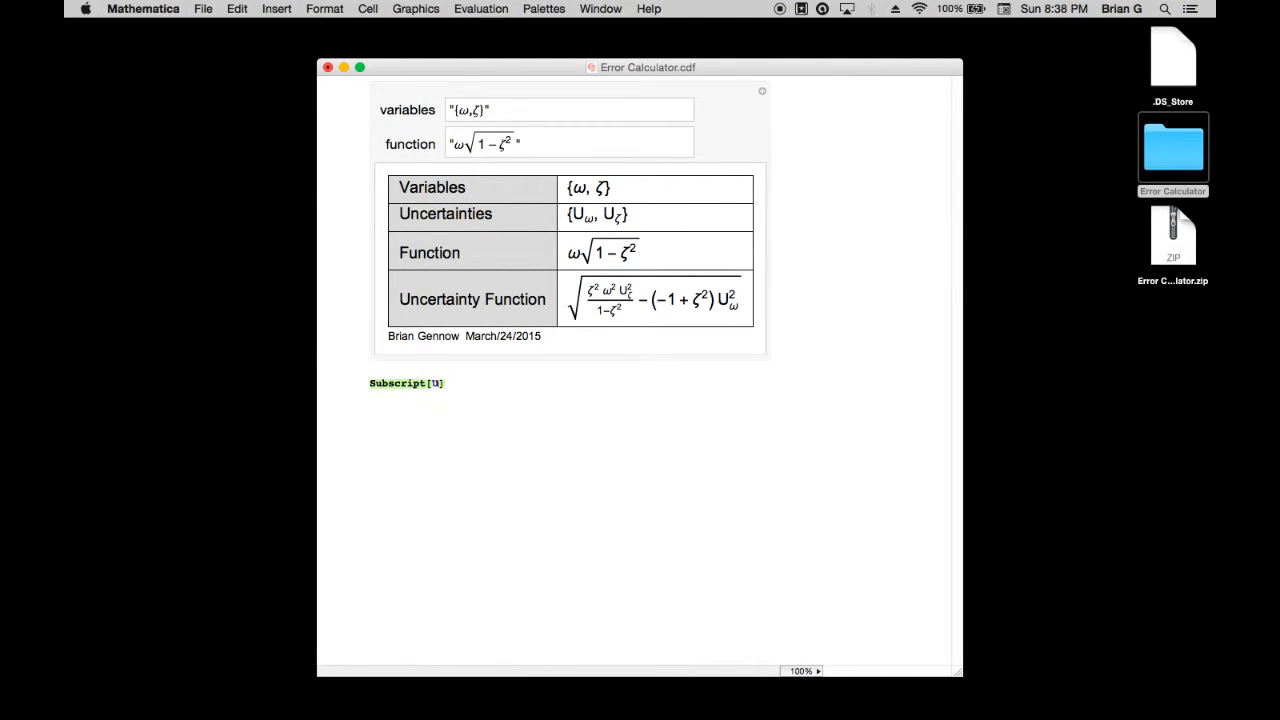
text(ncertainty)
text(,)
text( \[d)
key(BackSpace)
key(BackSpace)
key(BackSpace)
text(Sub)
click(540, 401)
text([Omega, d)
key(shift+Return)
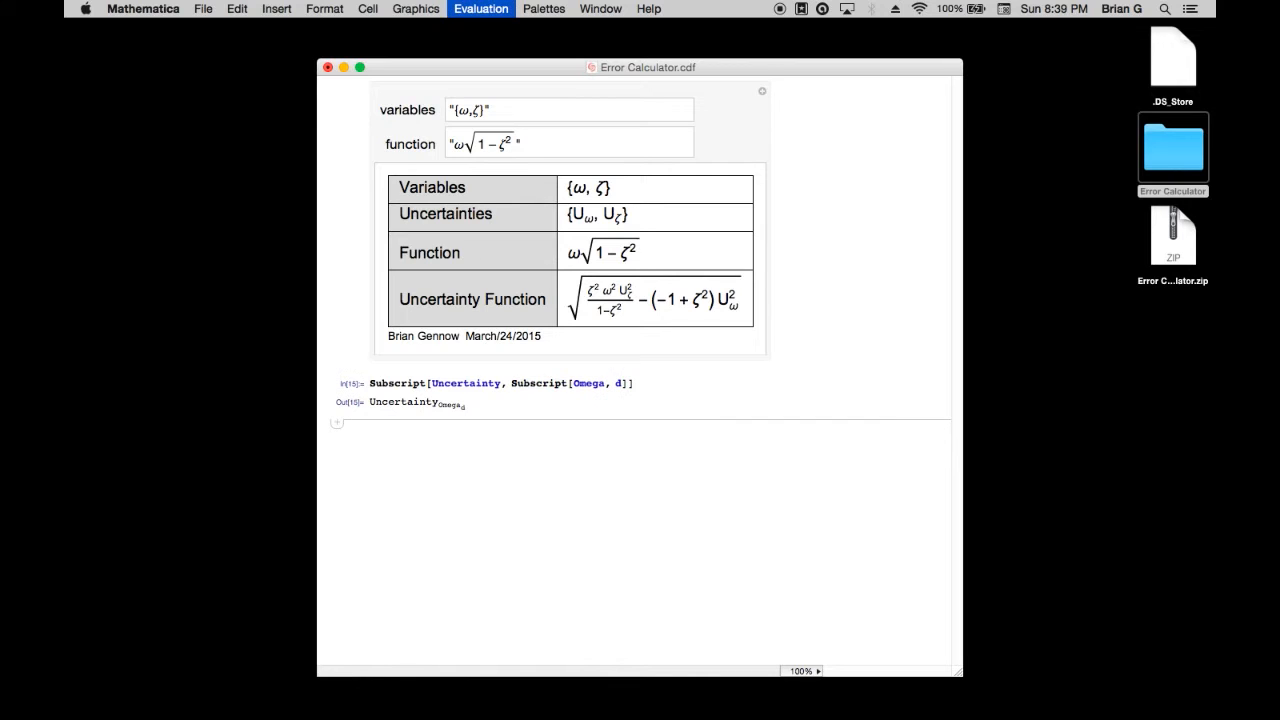
Turn Omega into the ω symbol in the nested subscript and re-evaluate the cell
click(574, 384)
text(\[)
text(])
key(shift+Return)
Copy the Uncertainty output with subscript ω_d as MathML, paste it before the formula in Word, and add an equals sign
drag(452, 404, 339, 404)
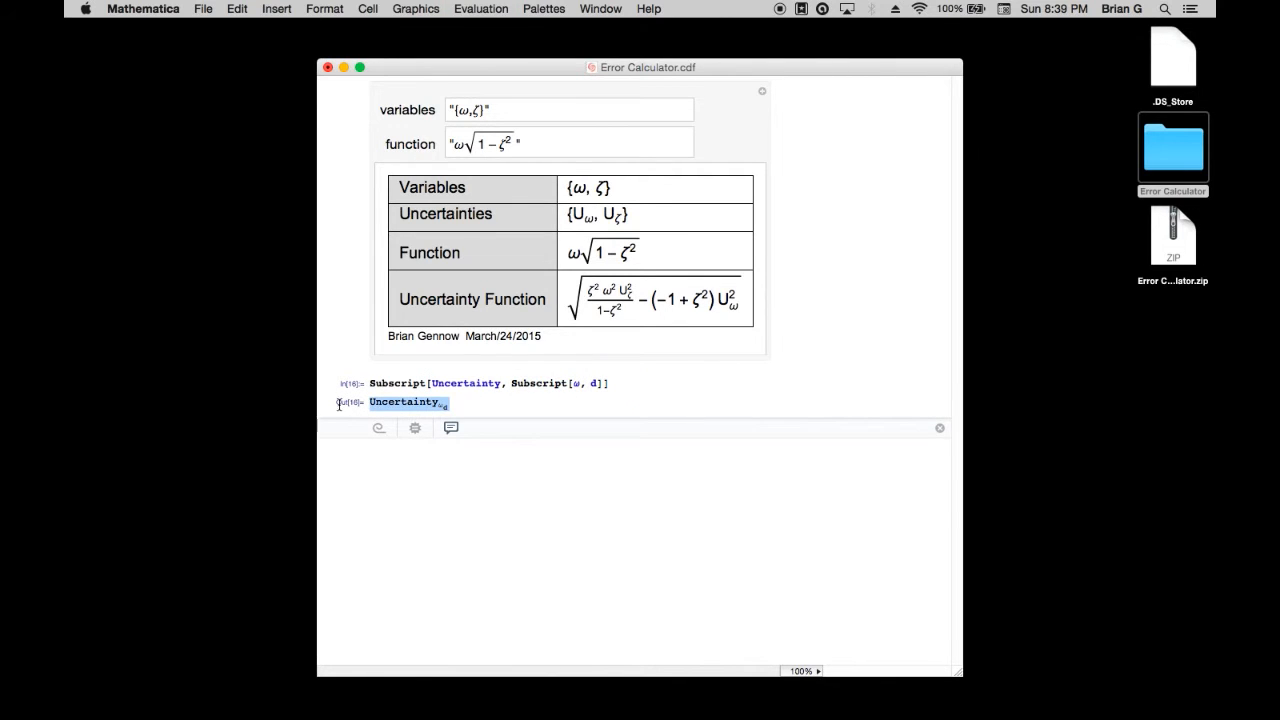
right_click(386, 405)
mouse_move(440, 453)
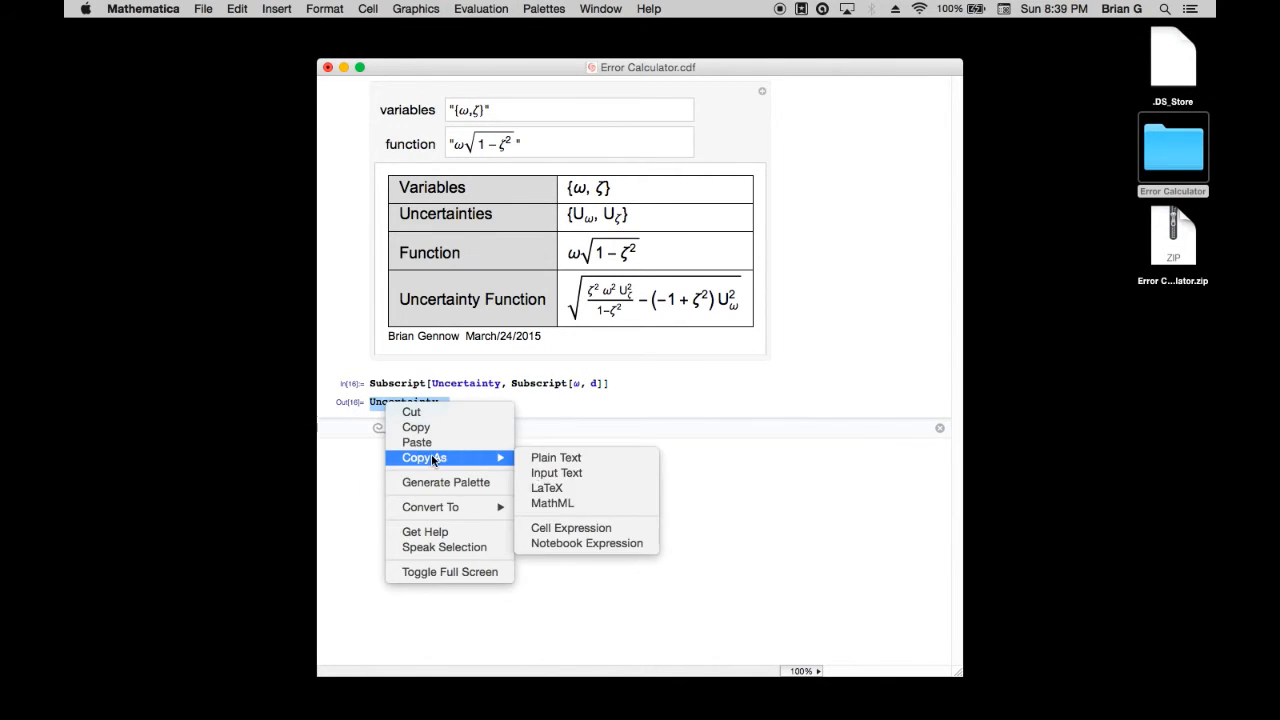
click(597, 508)
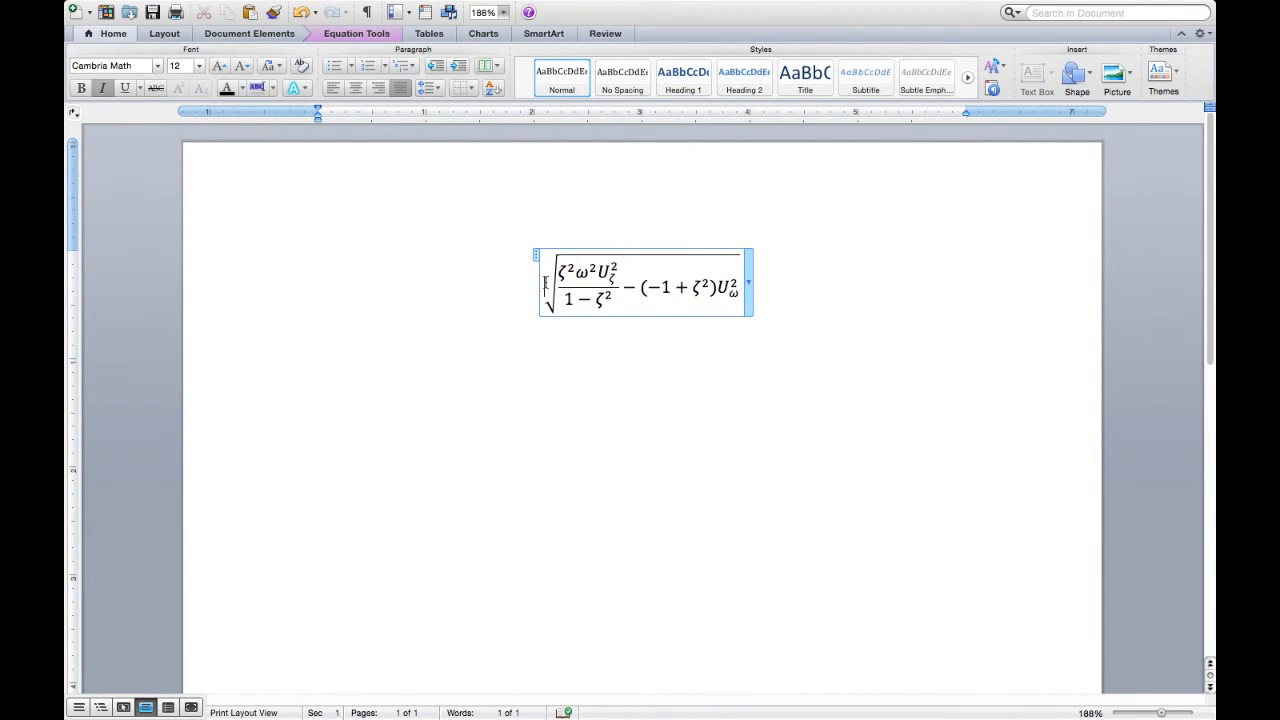
key(super+v)
text(=)
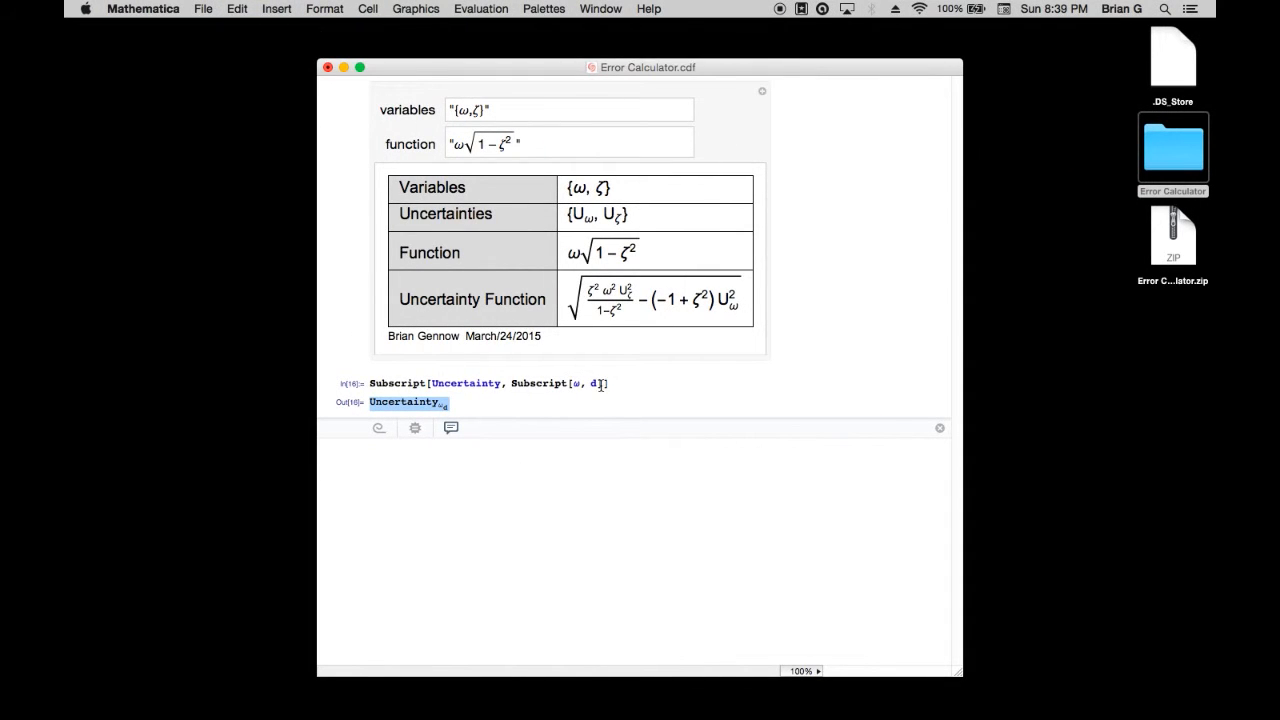
Copy the inner Subscript[ω, d] expression into a new Mathematica cell, change its subscript to n, and evaluate it
drag(603, 385, 512, 384)
key(super+c)
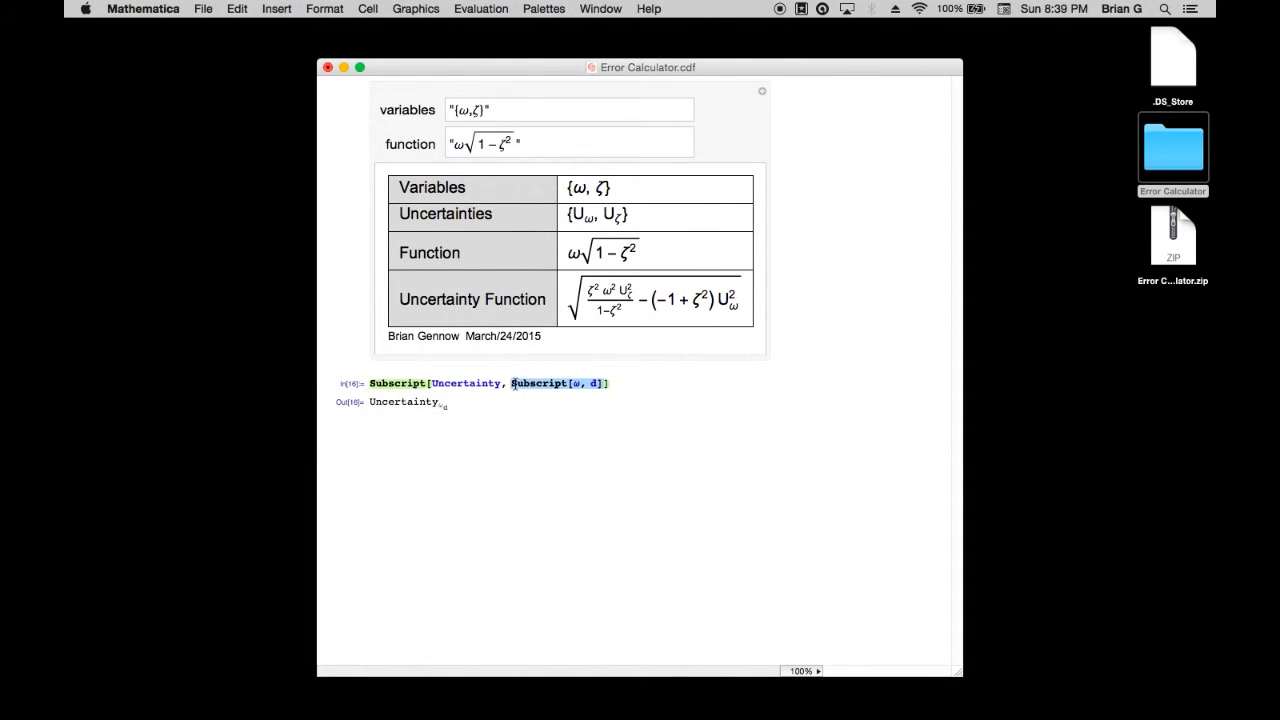
click(505, 530)
key(super+v)
click(456, 434)
key(BackSpace)
text(n)
key(shift+Return)
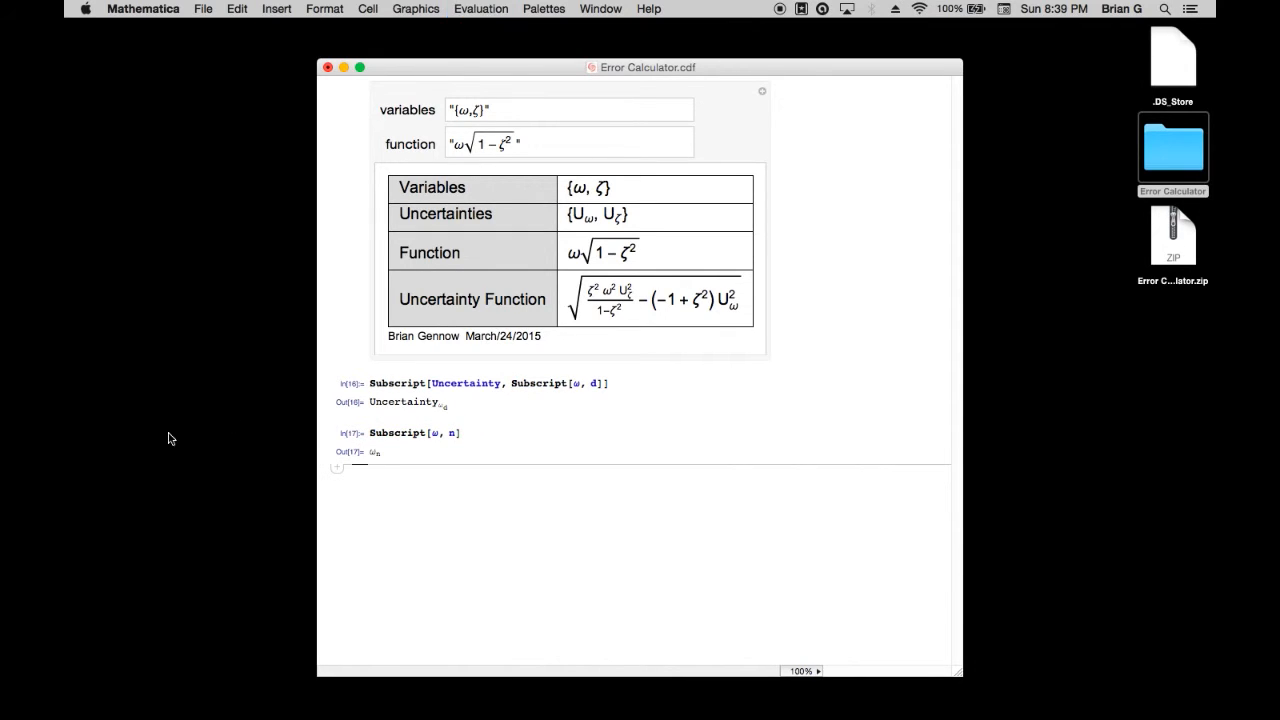
Copy the evaluated ω_n output as MathML and switch to the Word document
drag(354, 449, 388, 451)
key(super+c)
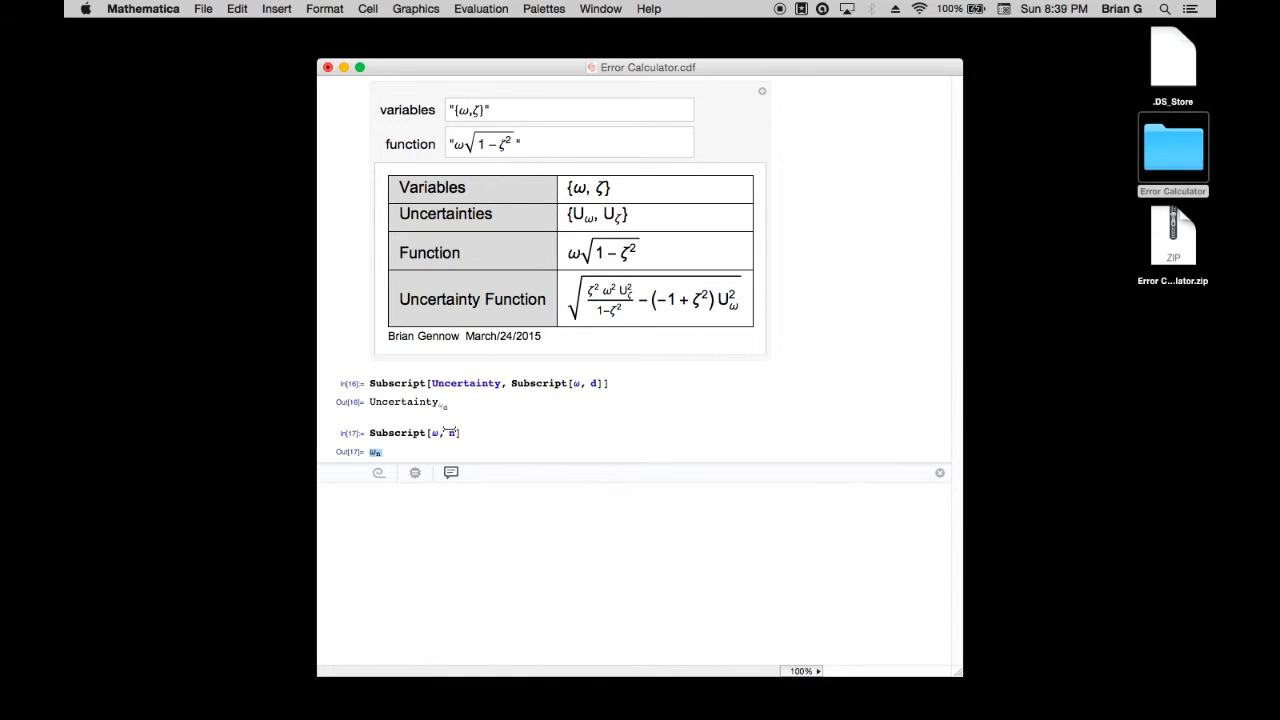
right_click(384, 450)
mouse_move(432, 505)
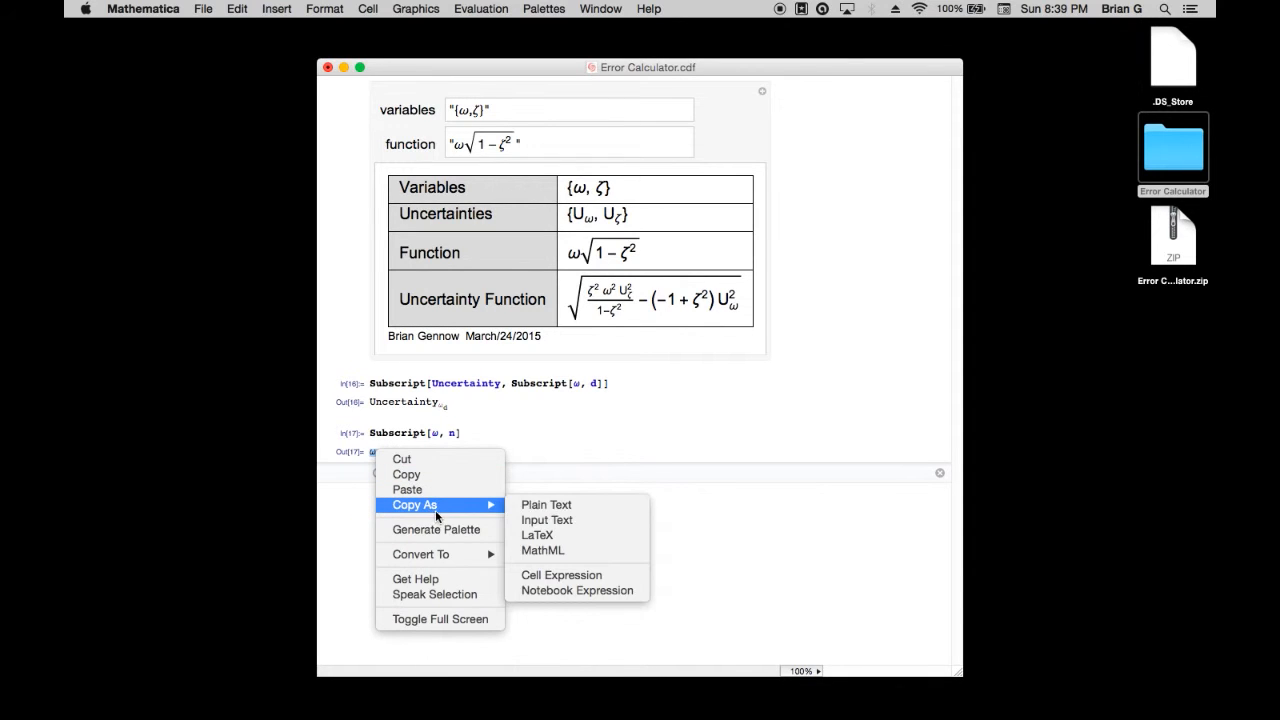
click(530, 549)
key(ctrl+Right)
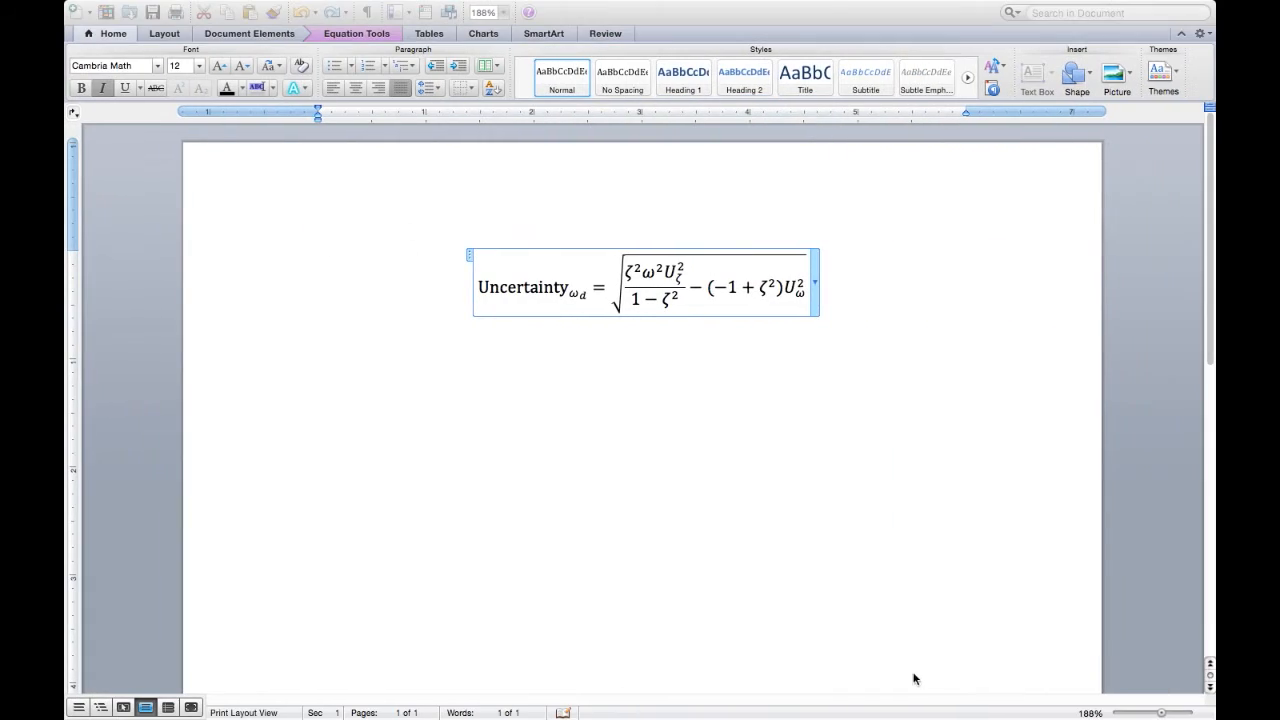
Replace the ω in the fraction's numerator and the ω subscript of the last U with the copied ω_n
click(652, 272)
key(BackSpace)
key(super+v)
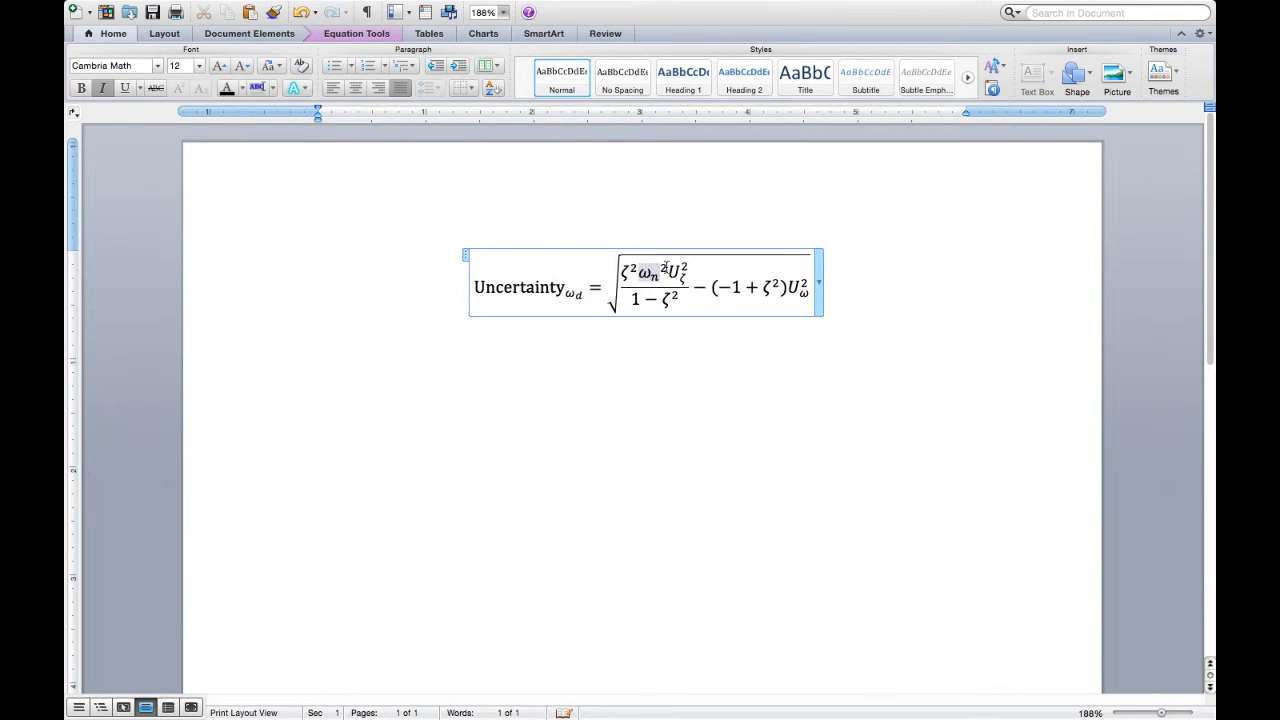
click(805, 296)
key(BackSpace)
key(super+v)
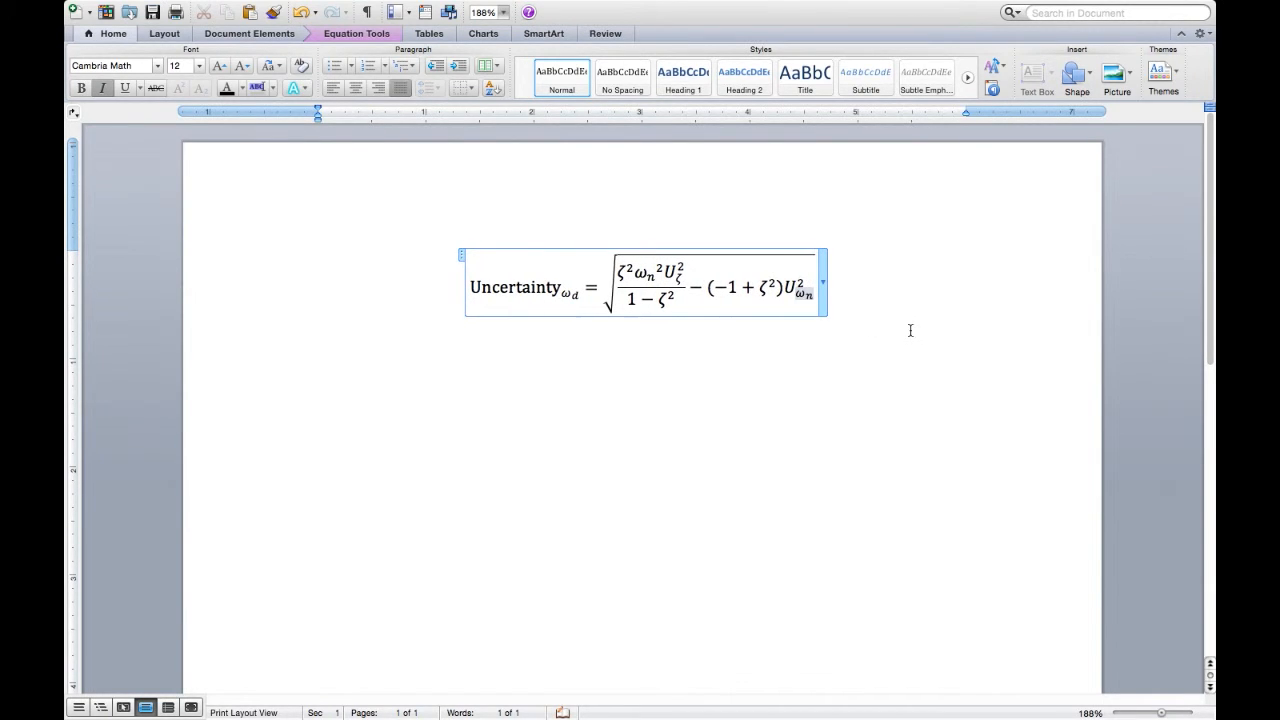
Switch back to Mathematica and try to paste the calculator's function expression into a new cell below the outputs
key(ctrl+Left)
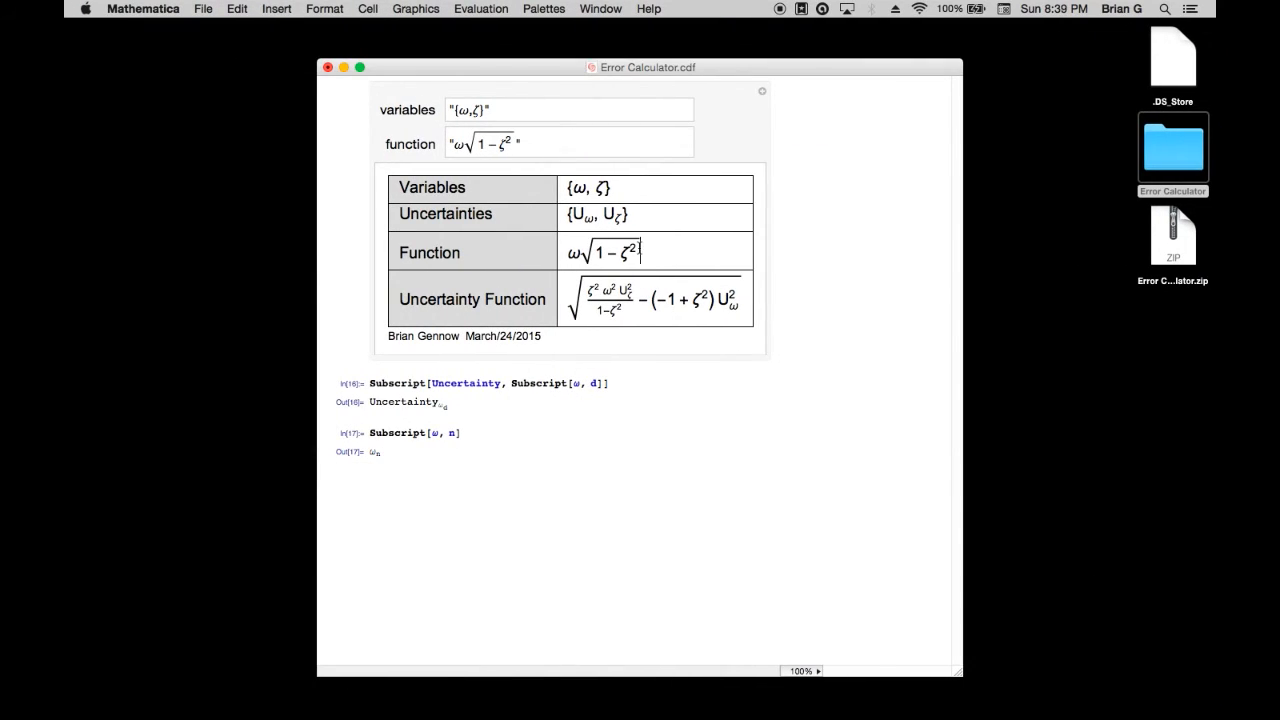
drag(641, 252, 548, 266)
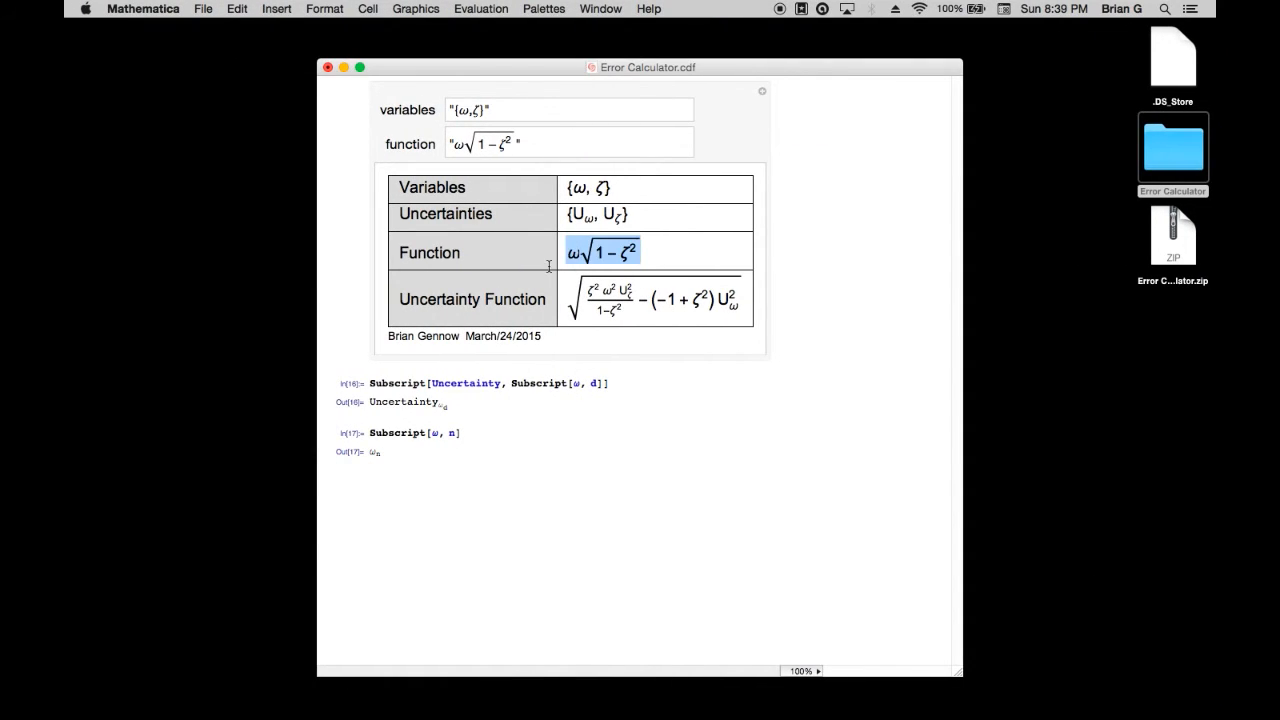
click(584, 470)
key(super+v)
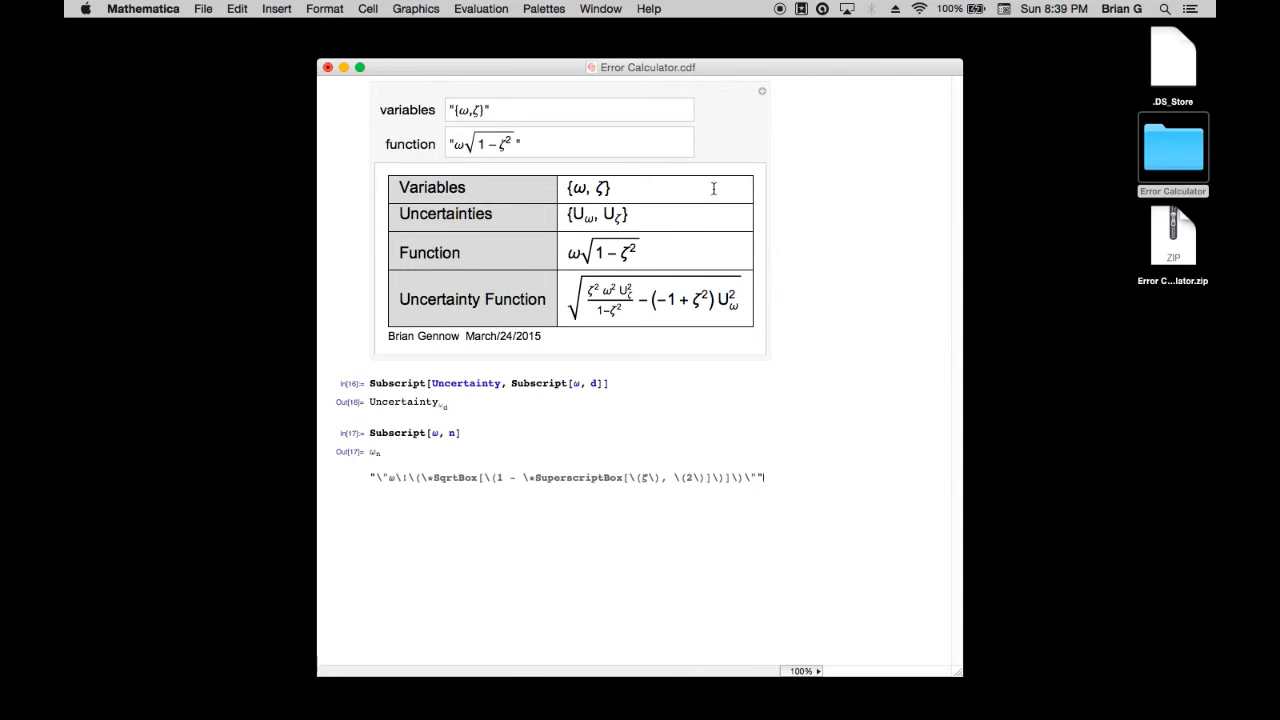
key(super+z)
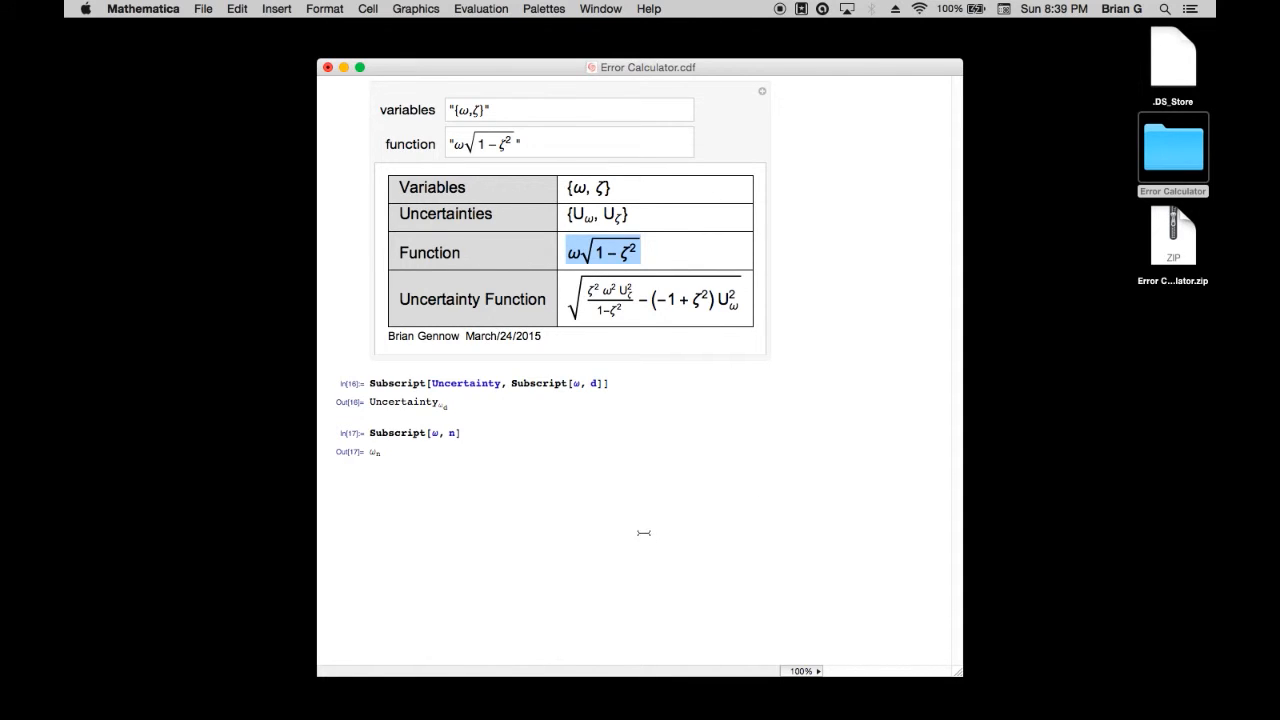
click(560, 495)
key(super+v)
key(super+z)
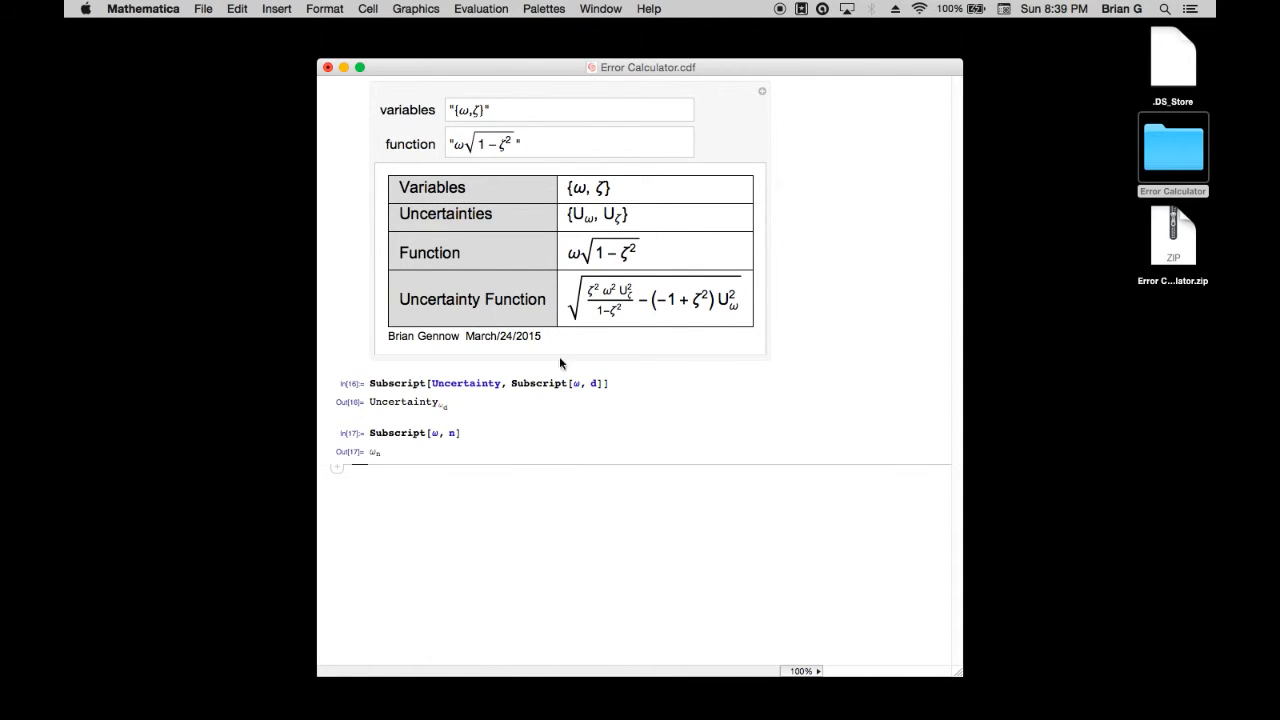
Copy the expression ω√(1-ζ²) from the calculator's Function row and paste it into a new cell below the ω_n output
drag(646, 256, 576, 254)
right_click(577, 252)
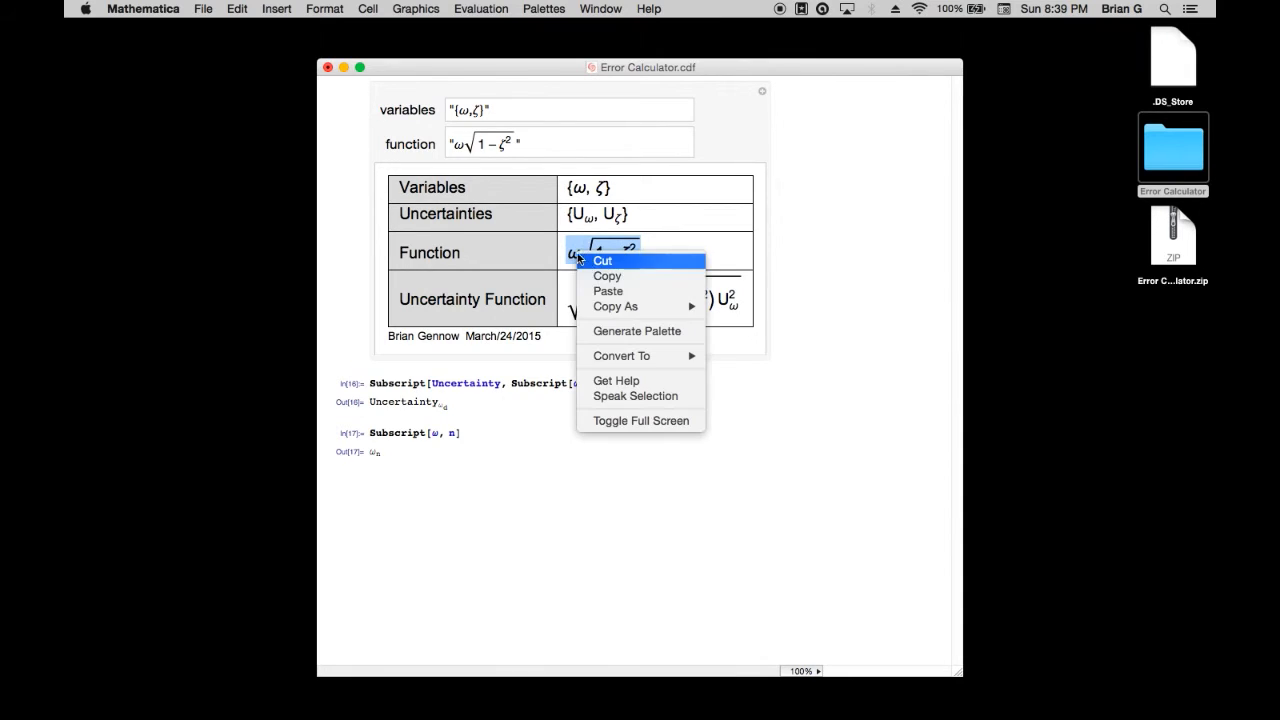
right_click(511, 497)
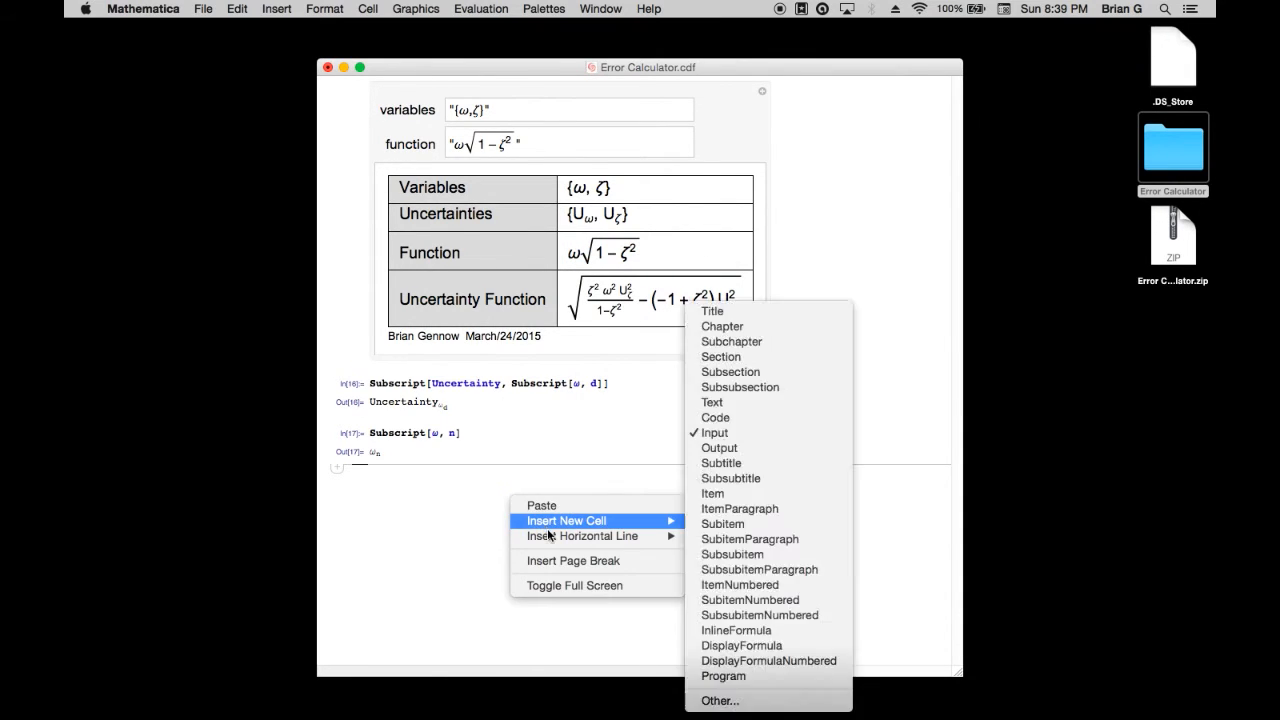
click(549, 507)
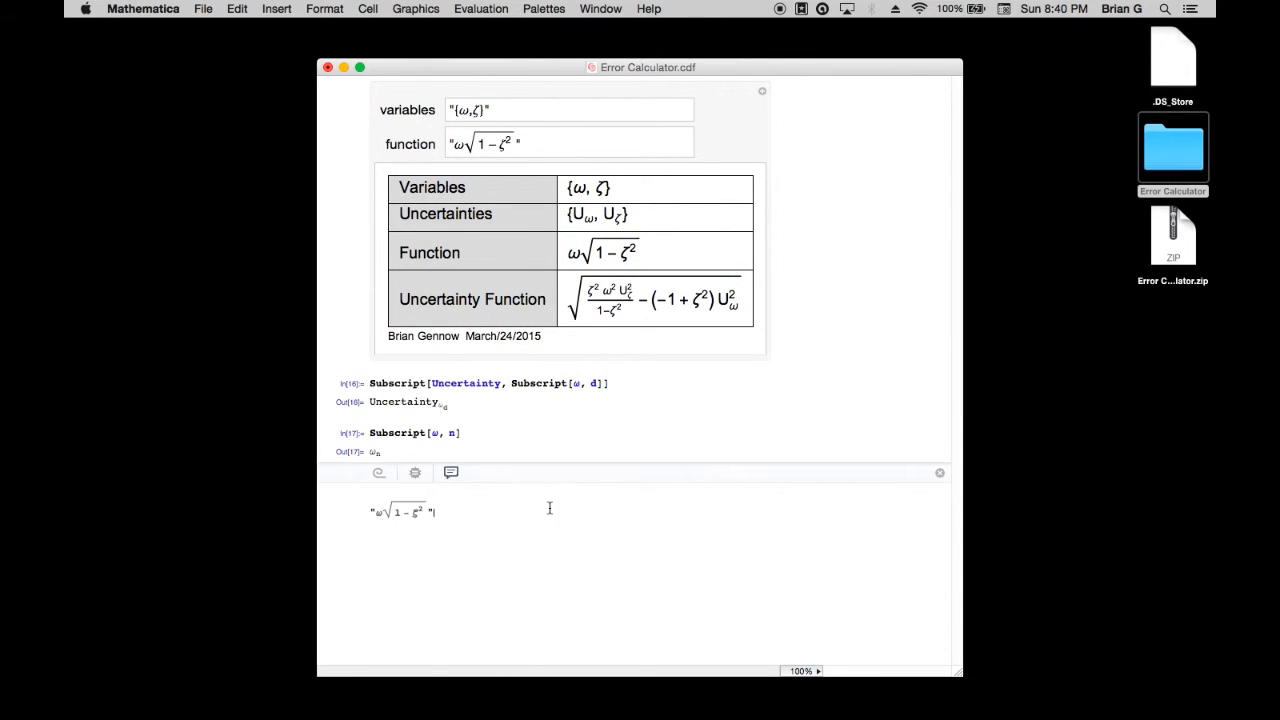
click(378, 512)
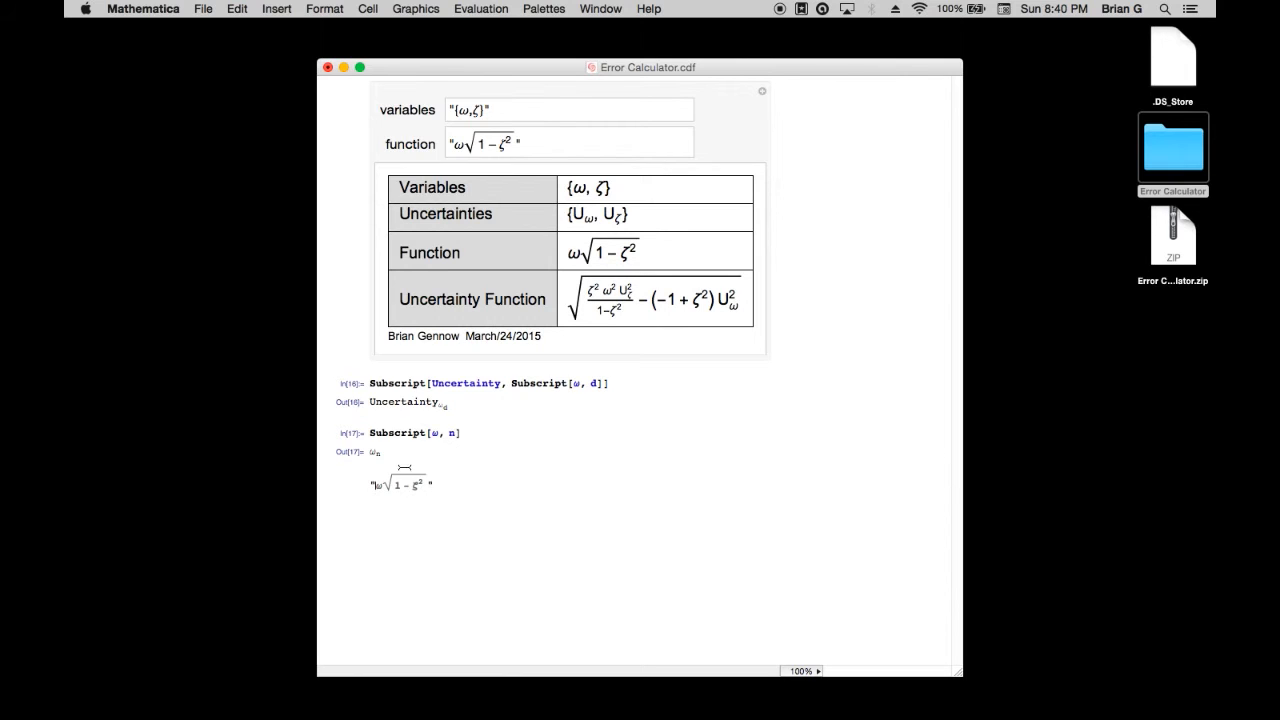
Copy the ω_n output and paste it in place of the ω in the new cell's expression
click(373, 451)
right_click(371, 452)
click(372, 452)
drag(383, 452, 364, 452)
right_click(375, 452)
click(398, 477)
click(385, 512)
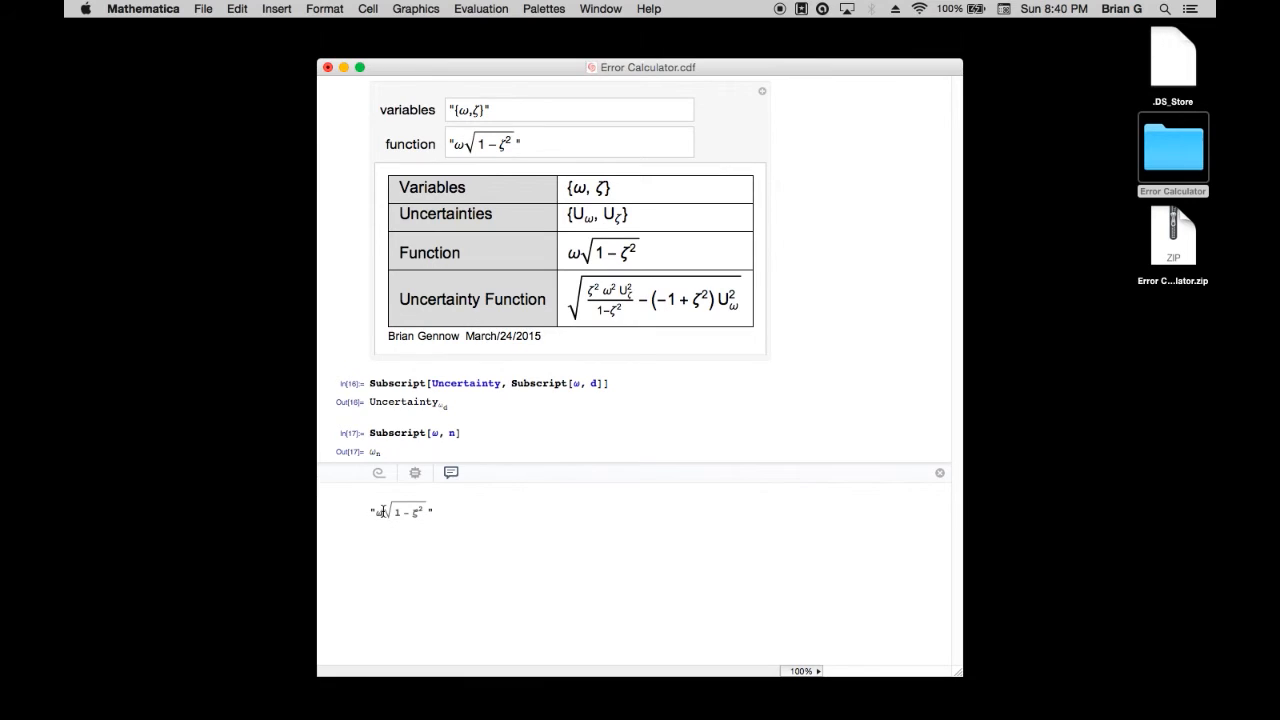
key(BackSpace)
key(super+v)
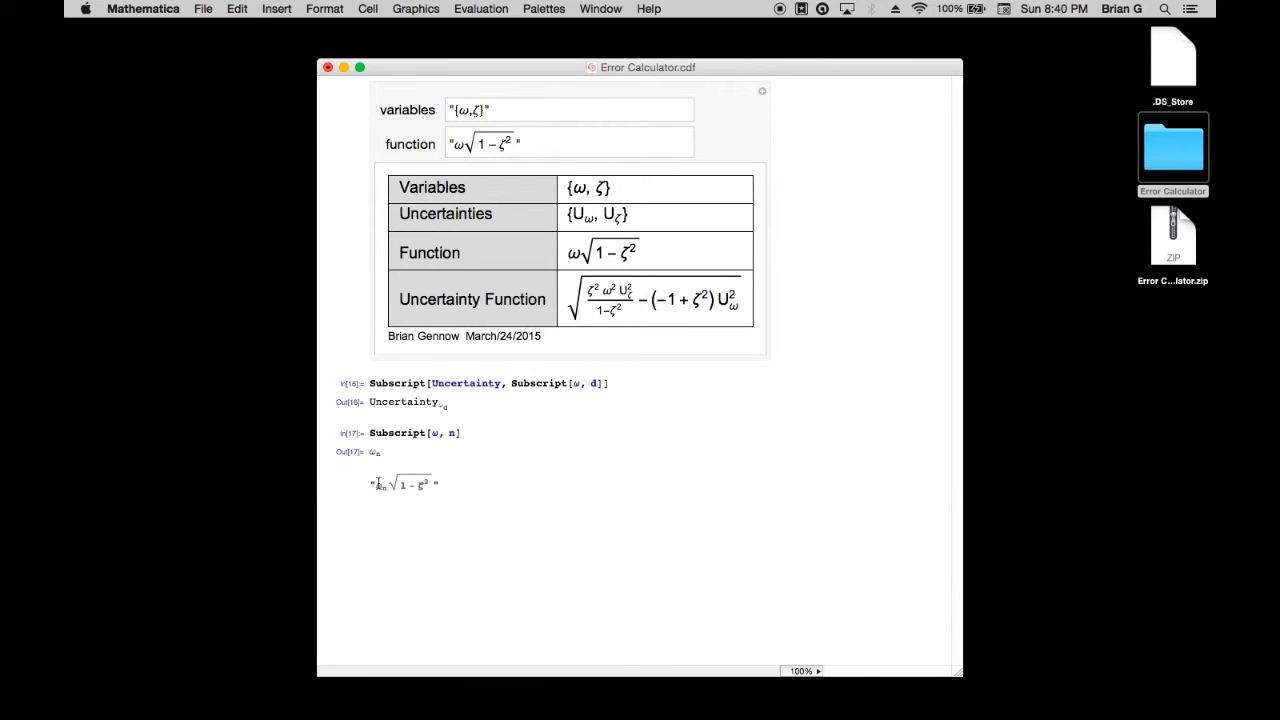
Delete the quotation marks around the ω_n√(1-ζ²) expression
key(BackSpace)
click(437, 485)
key(BackSpace)
Change the subscript in Subscript[ω, n] to d and re-evaluate the cell
double_click(452, 433)
text(d)
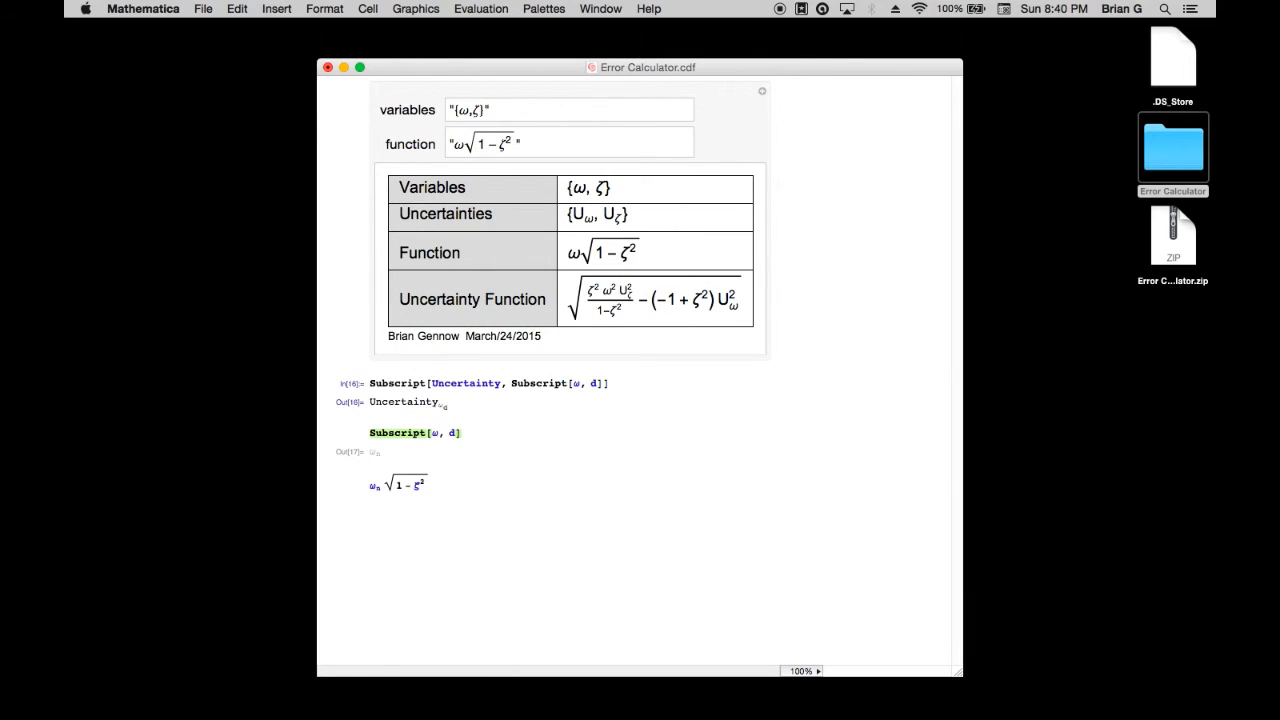
key(shift+Return)
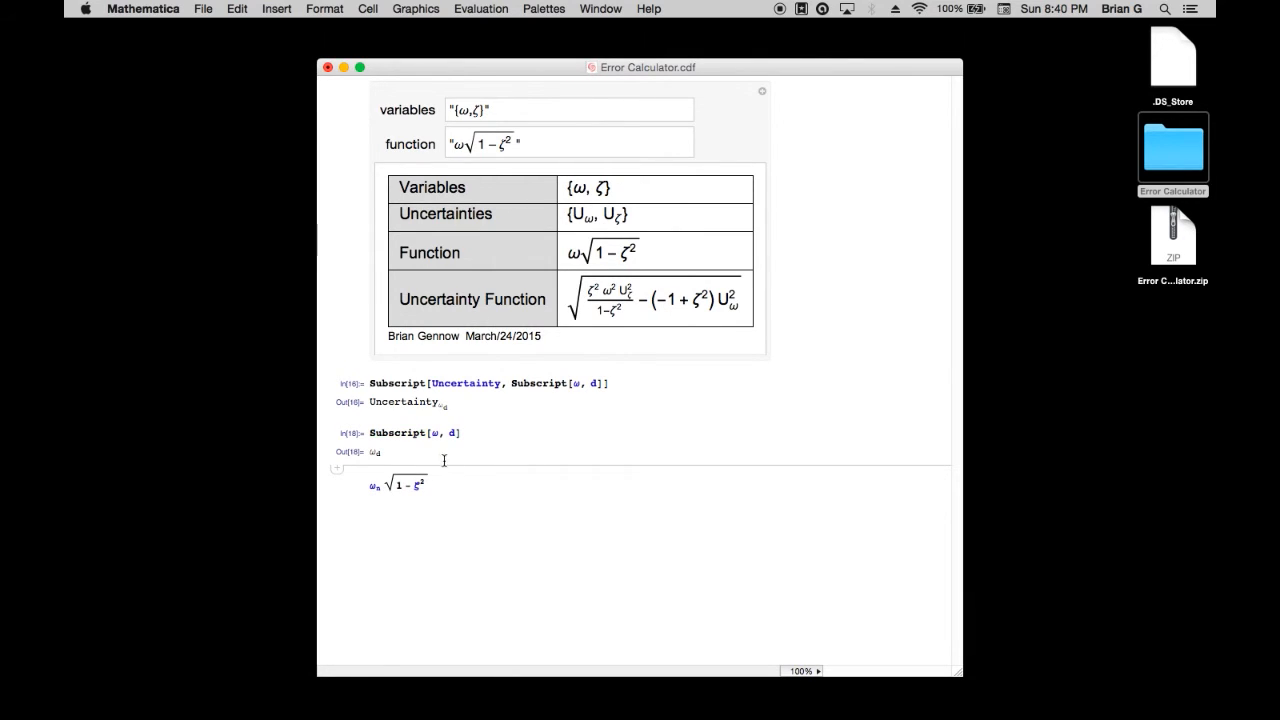
Paste the ω_d output in front of the ω_n√(1-ζ²) expression and add an equals sign between them
click(366, 514)
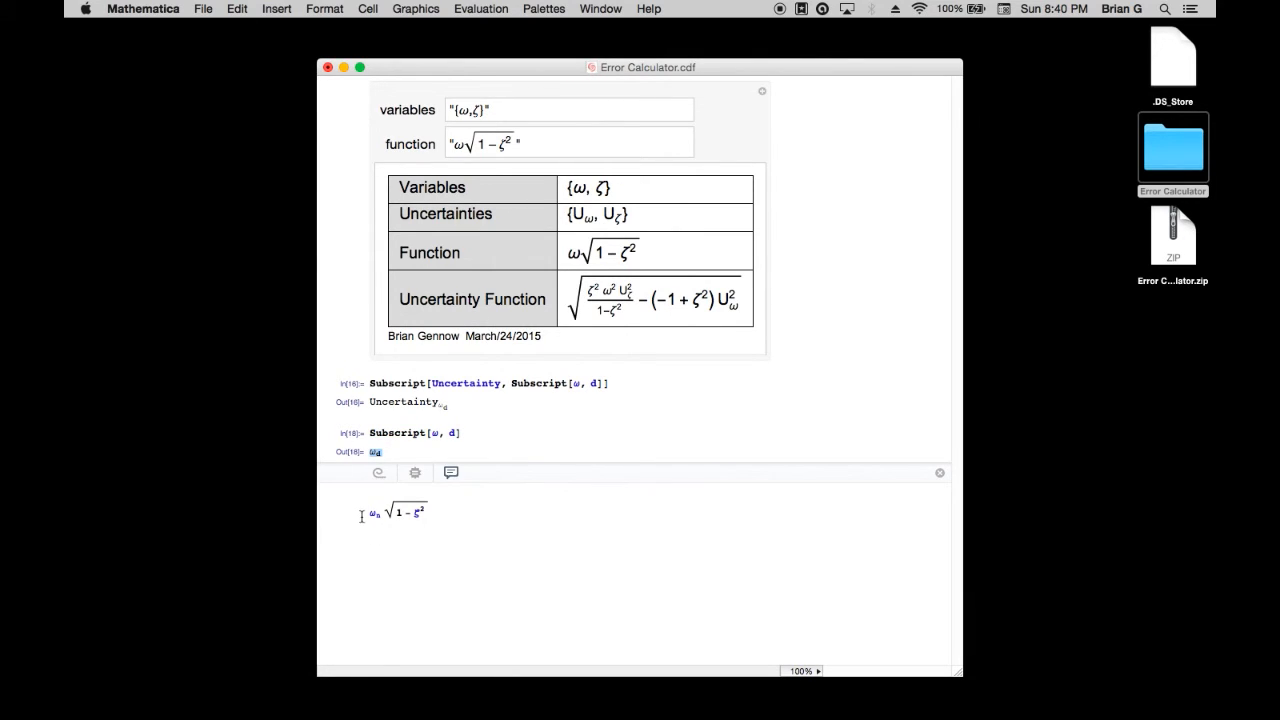
key(super+v)
text(=)
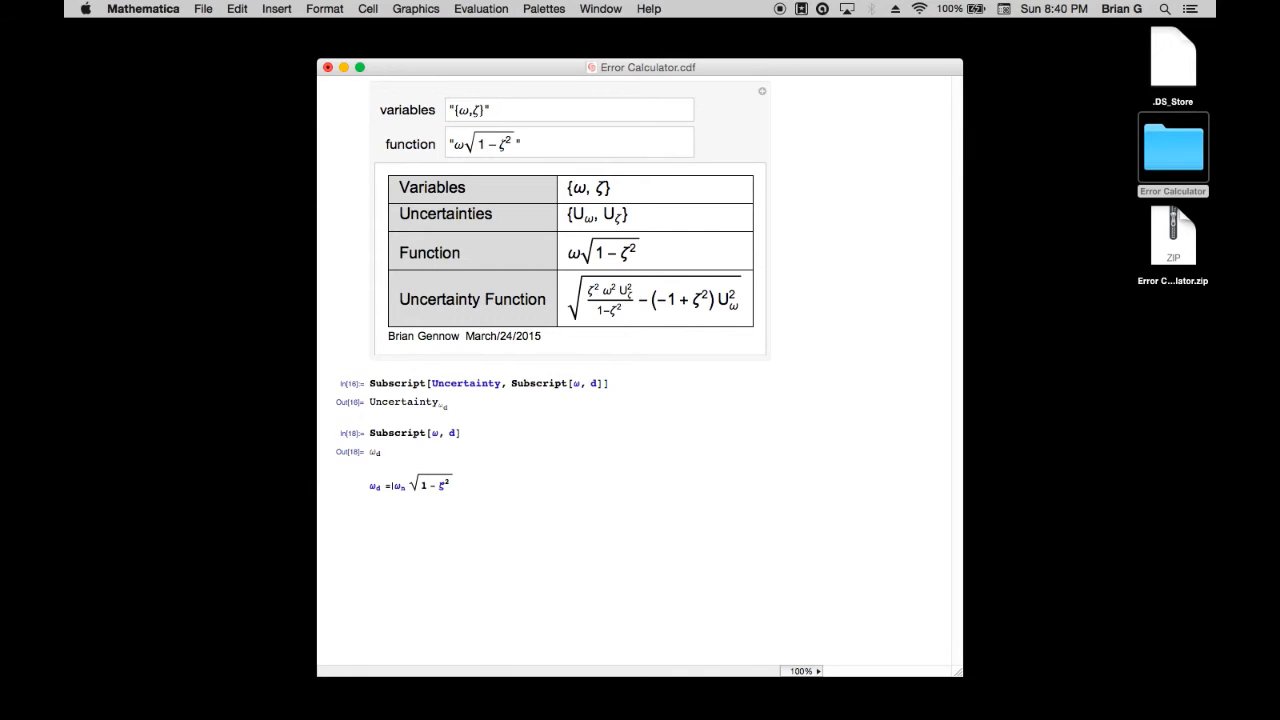
Copy the whole equation ω_d = ω_n√(1-ζ²) as MathML and switch to Word
triple_click(334, 484)
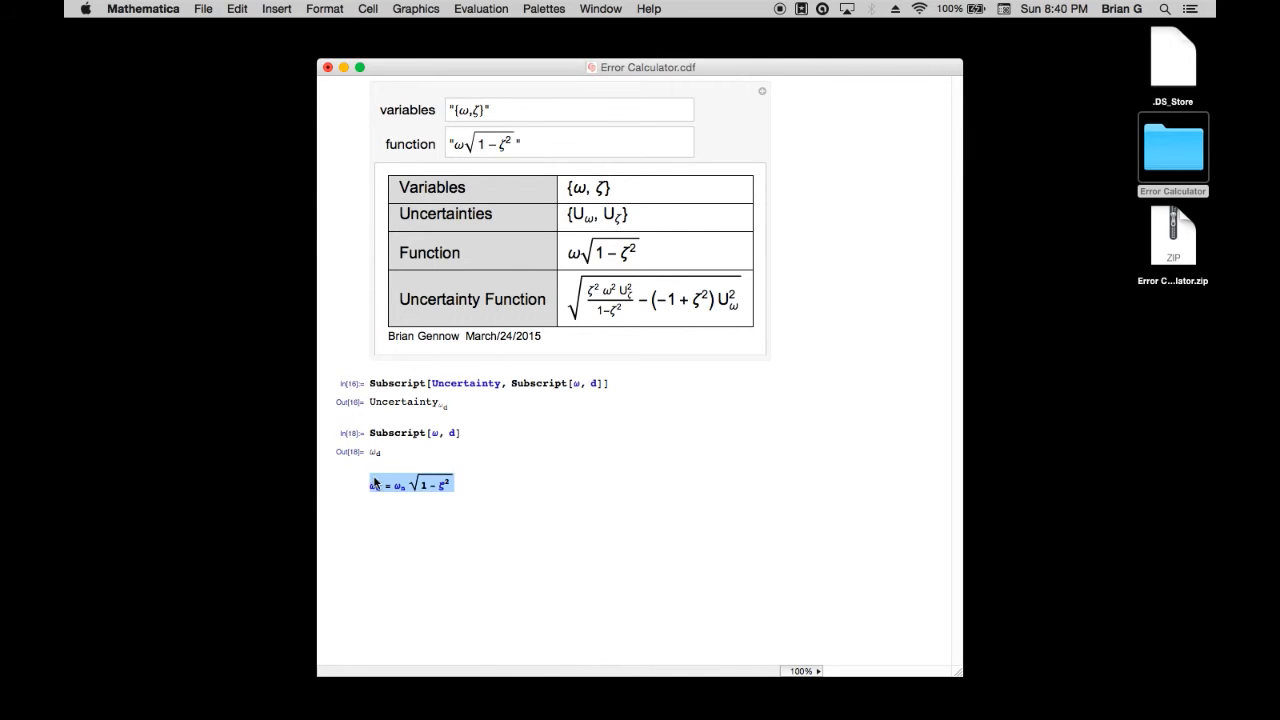
right_click(375, 480)
mouse_move(438, 532)
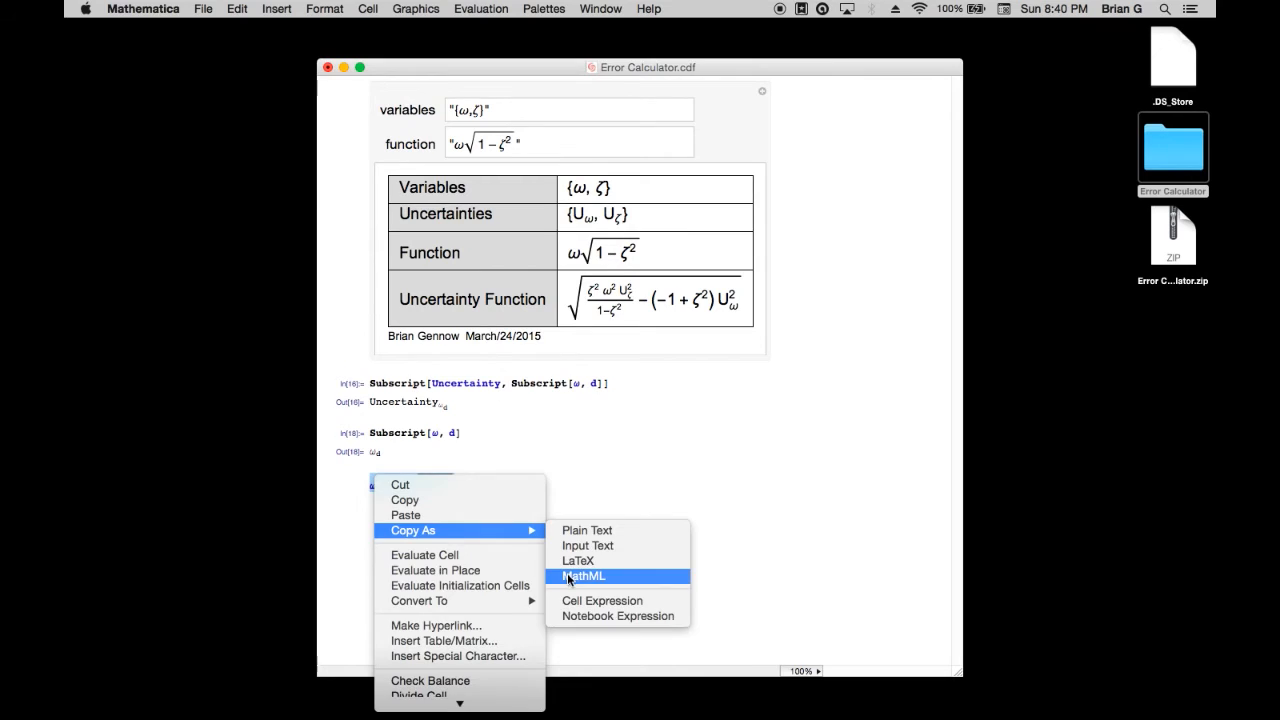
click(578, 576)
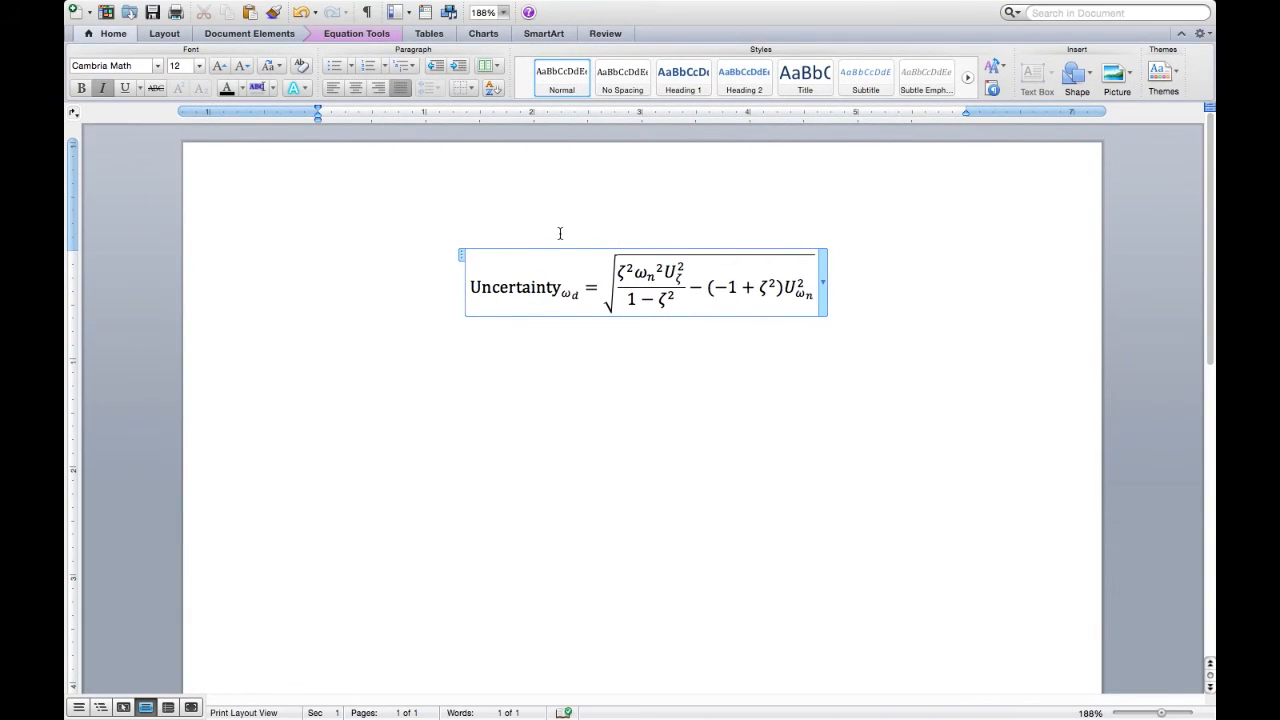
Try to paste the ω_d equation directly before the Uncertainty formula and separate them with a line break
click(457, 281)
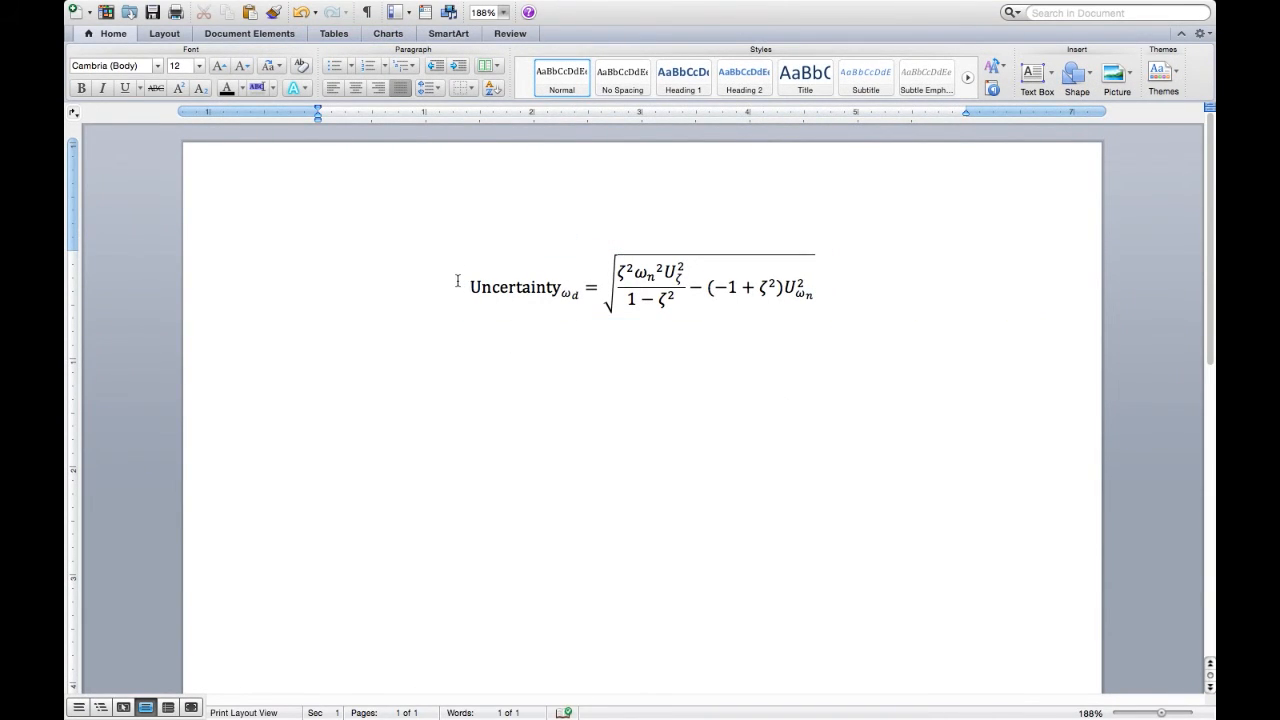
right_click(457, 281)
click(505, 316)
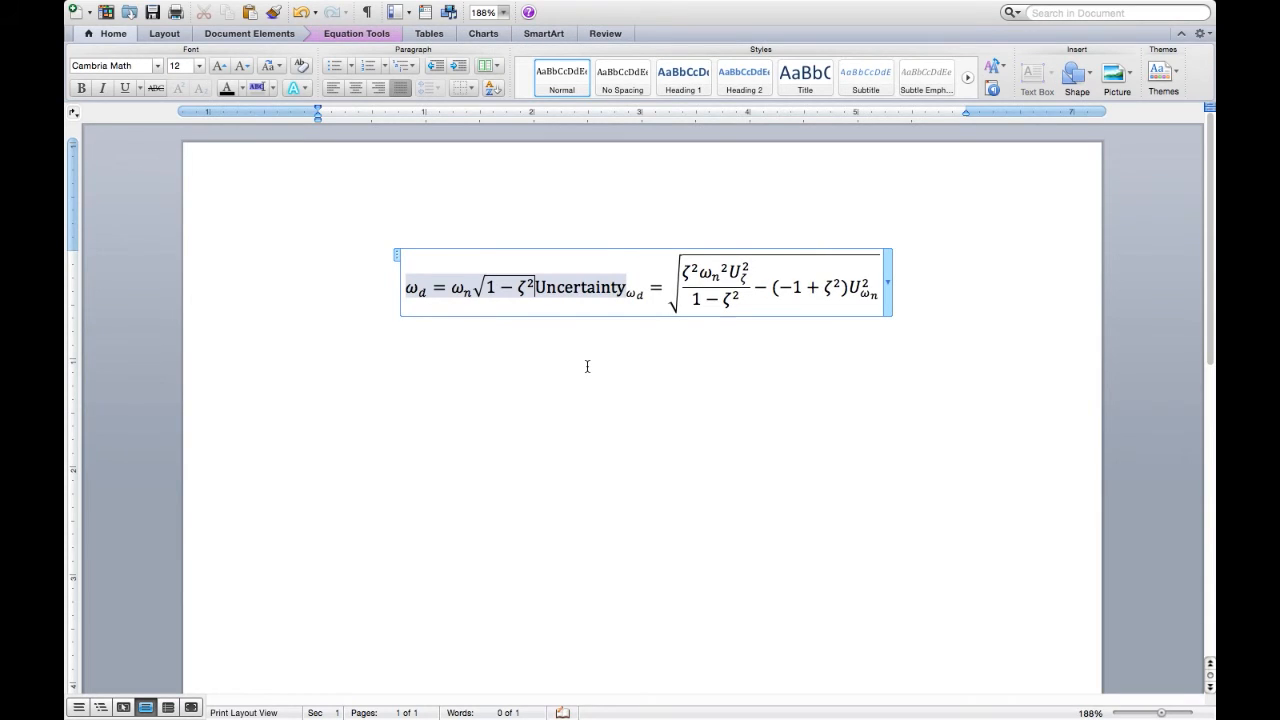
key(Return)
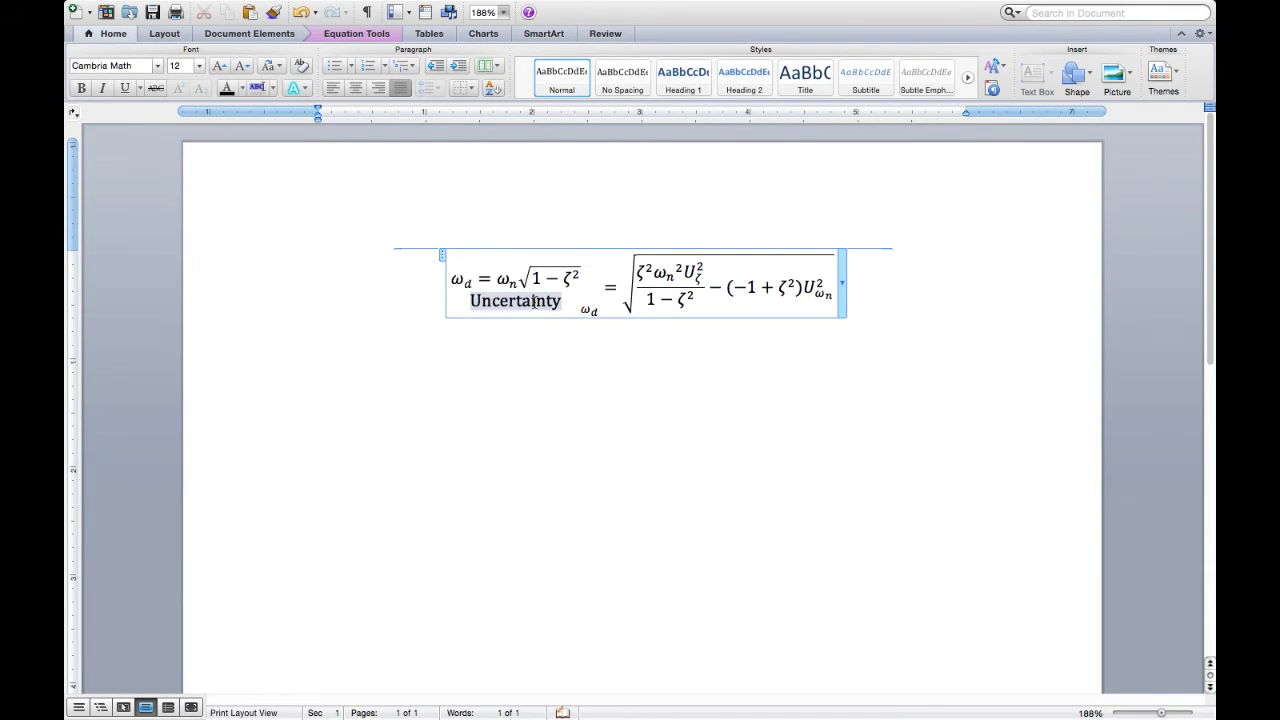
key(super+z)
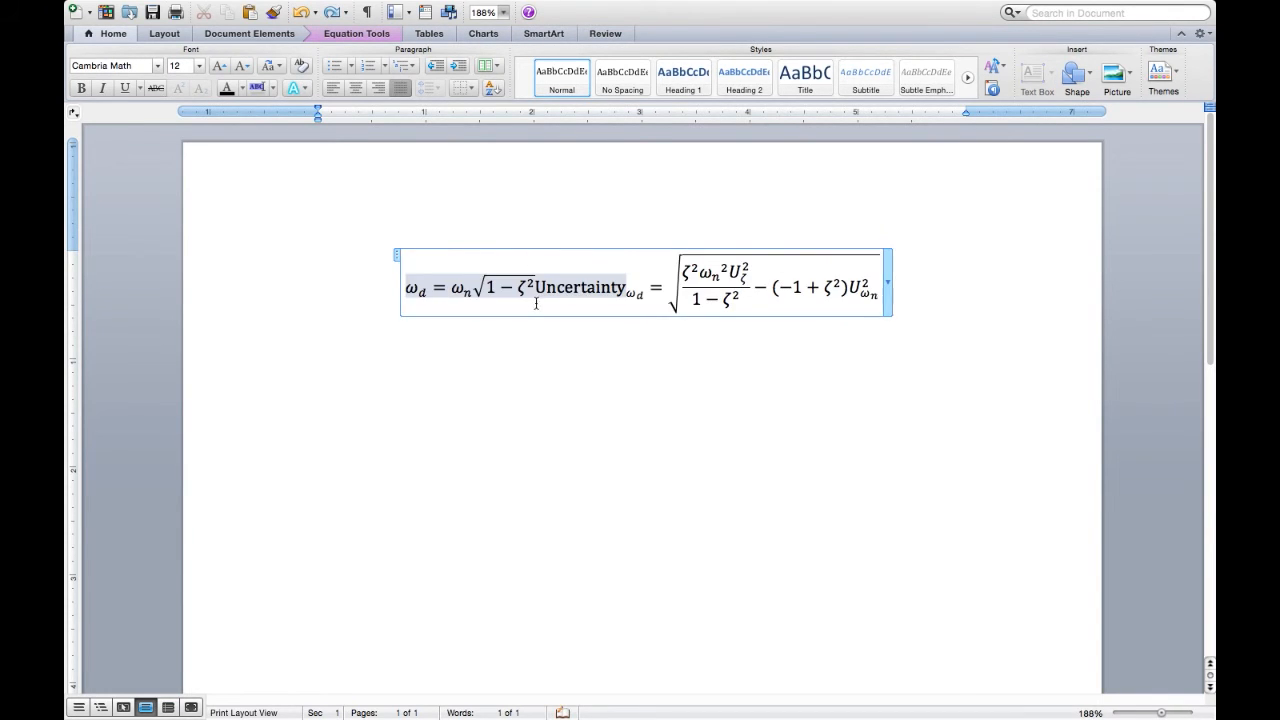
key(BackSpace)
Insert a blank line above the Uncertainty formula and paste the ω_d equation there
click(428, 278)
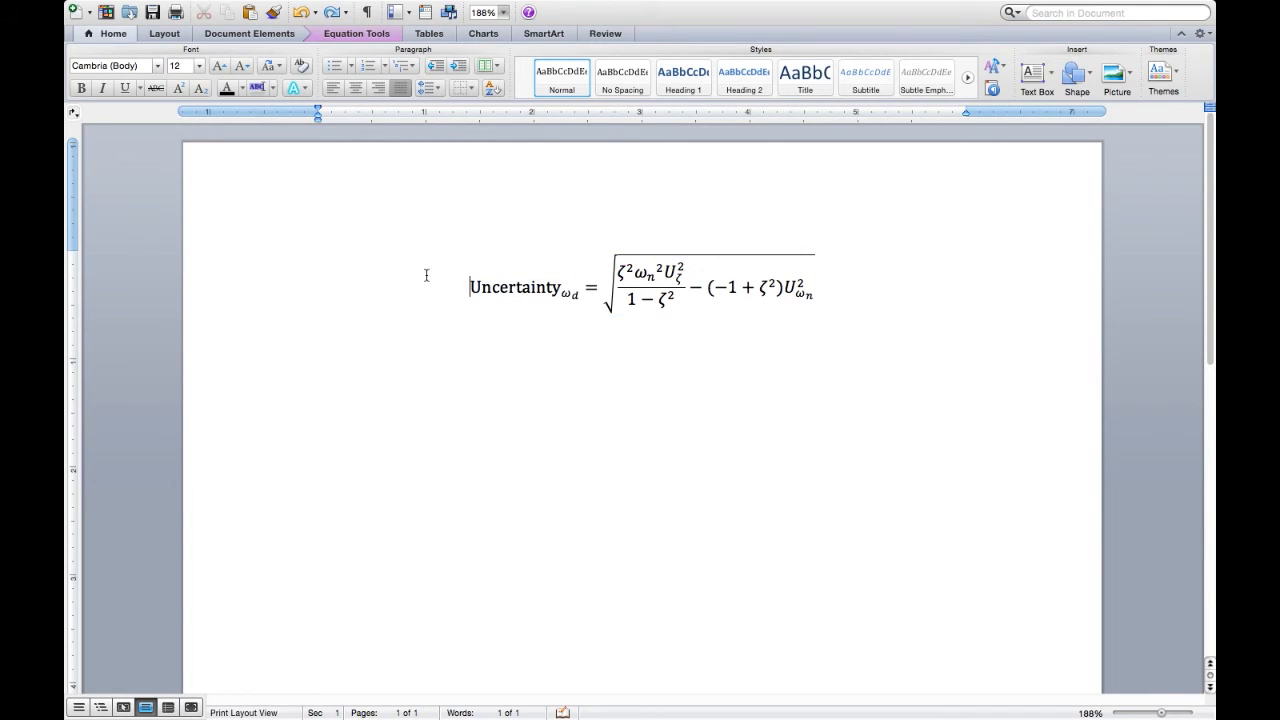
key(Return)
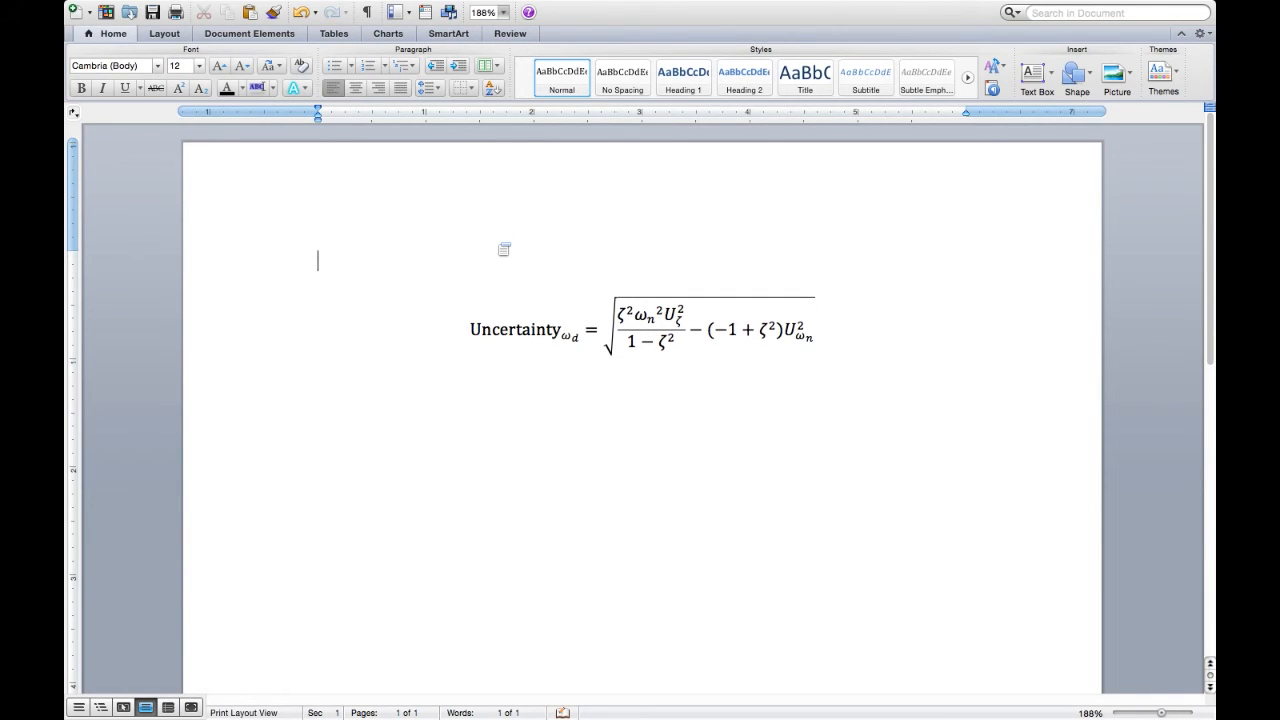
text(ωd = ωn√1 − ζ²)
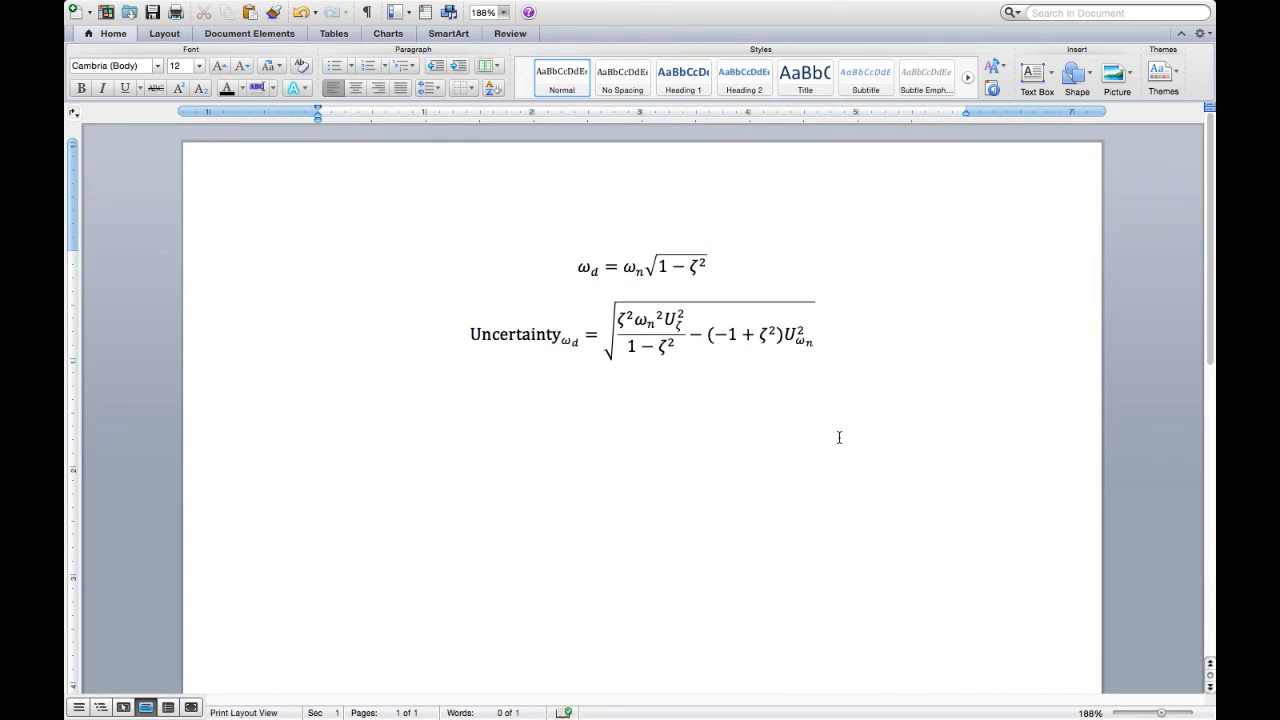
click(839, 437)
Switch to the browser and show the Wikipedia page on propagation of uncertainty
key(super+Tab)
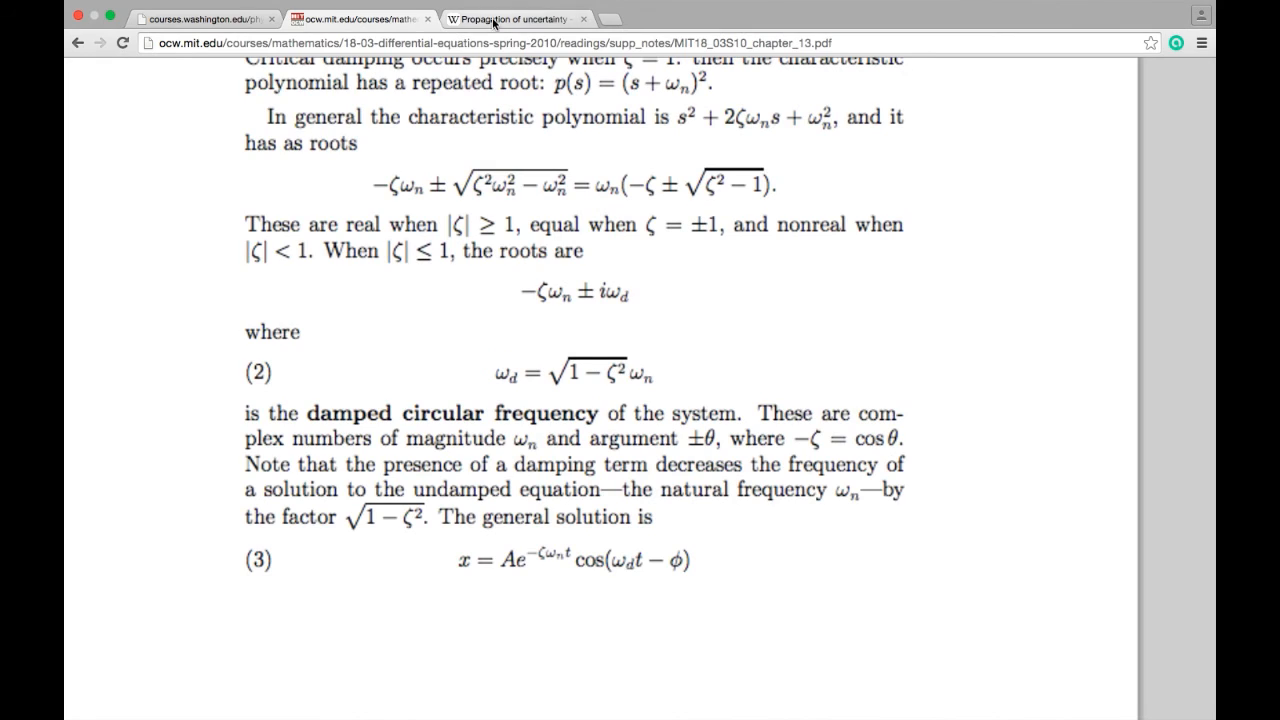
click(493, 19)
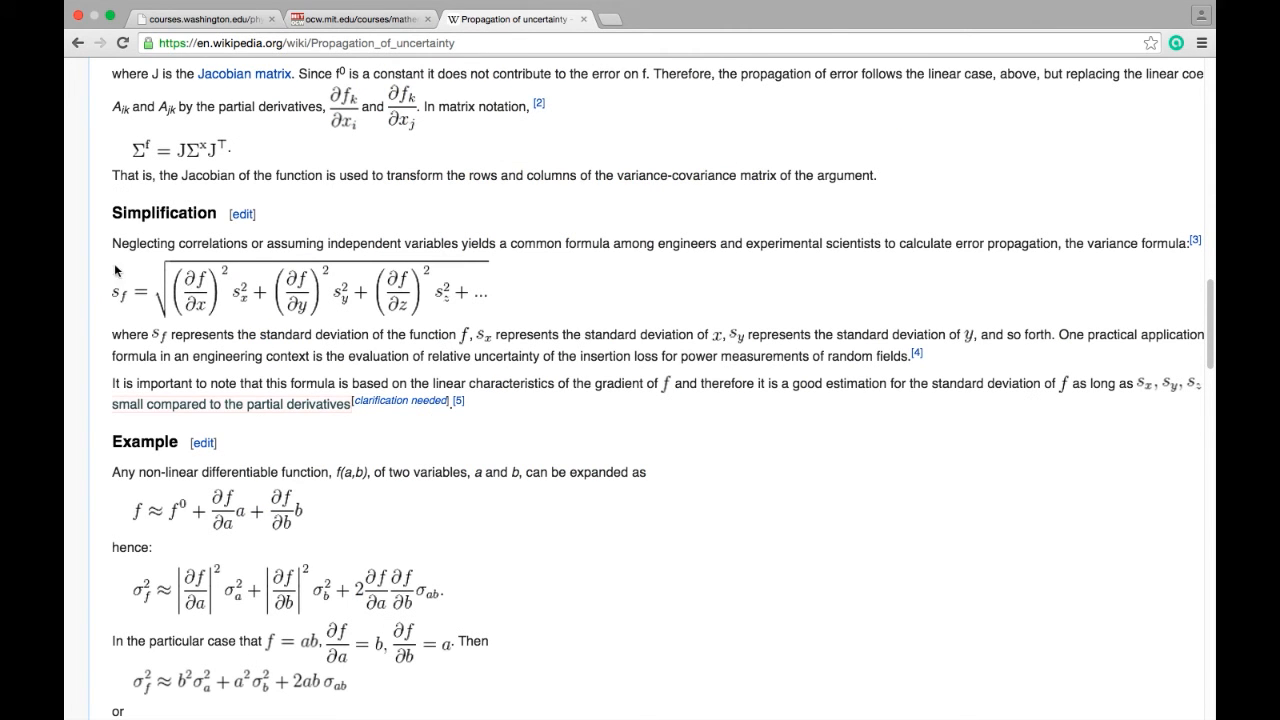